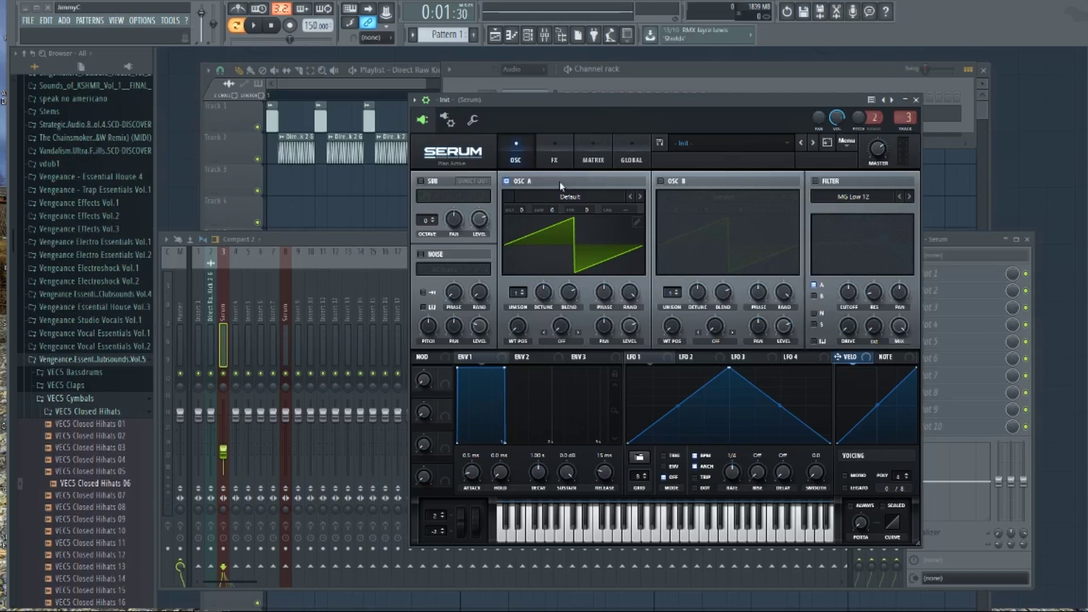
Set the octave of oscillator A to +1
{"action": "left_click_drag", "start_coordinate": [523, 212], "coordinate": [532, 196]}
{"action": "left_click", "coordinate": [551, 157]}
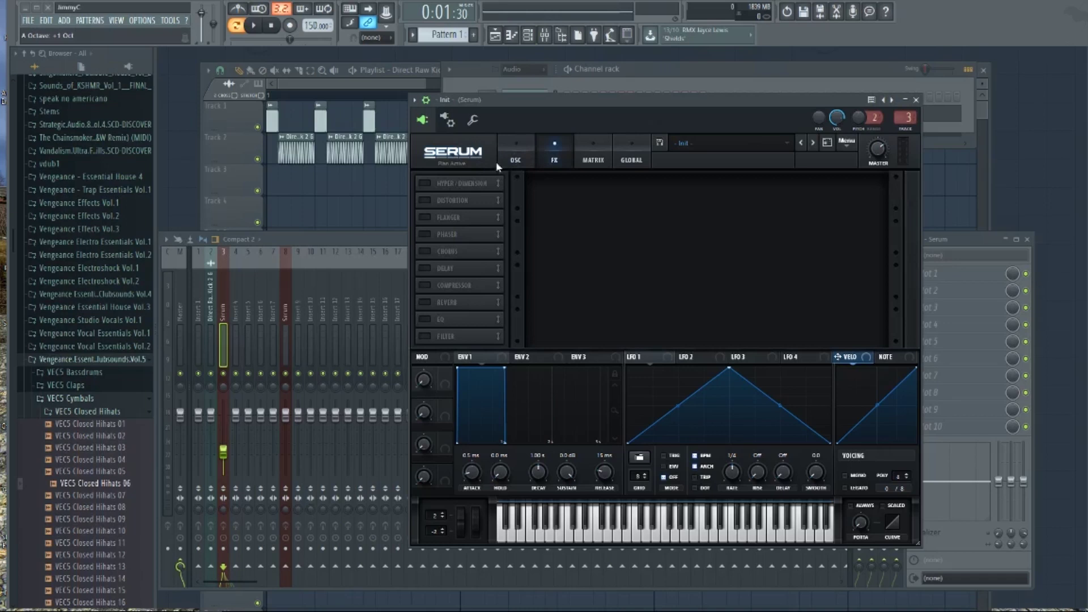
{"action": "left_click", "coordinate": [517, 160]}
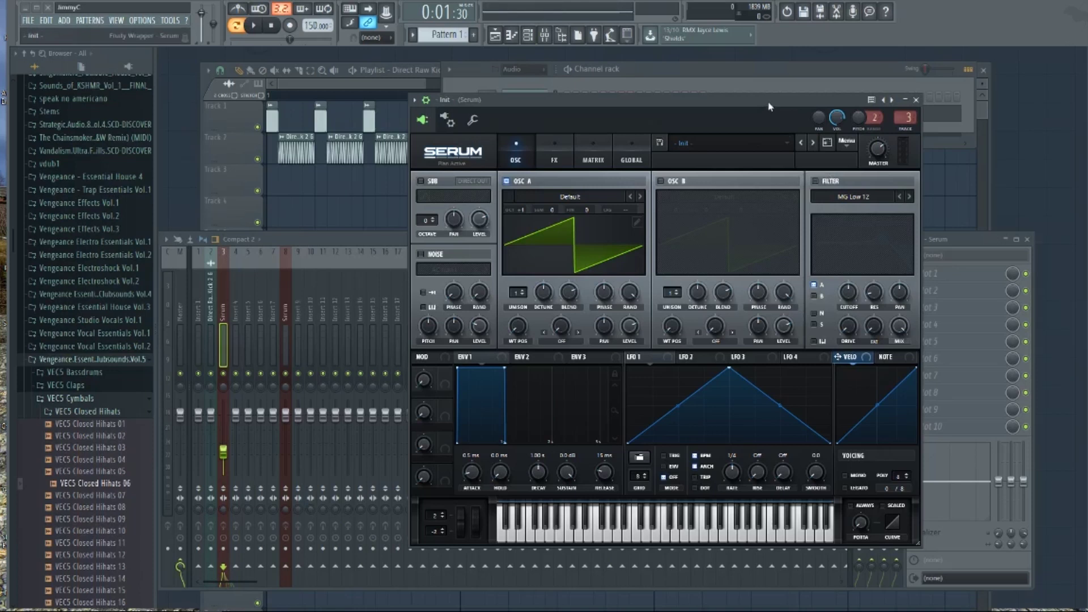
Enable the filter and raise its cutoff and set its resonance to about 72%
{"action": "left_click", "coordinate": [816, 182]}
{"action": "left_click_drag", "start_coordinate": [847, 293], "coordinate": [855, 267]}
{"action": "left_click_drag", "start_coordinate": [873, 292], "coordinate": [898, 241]}
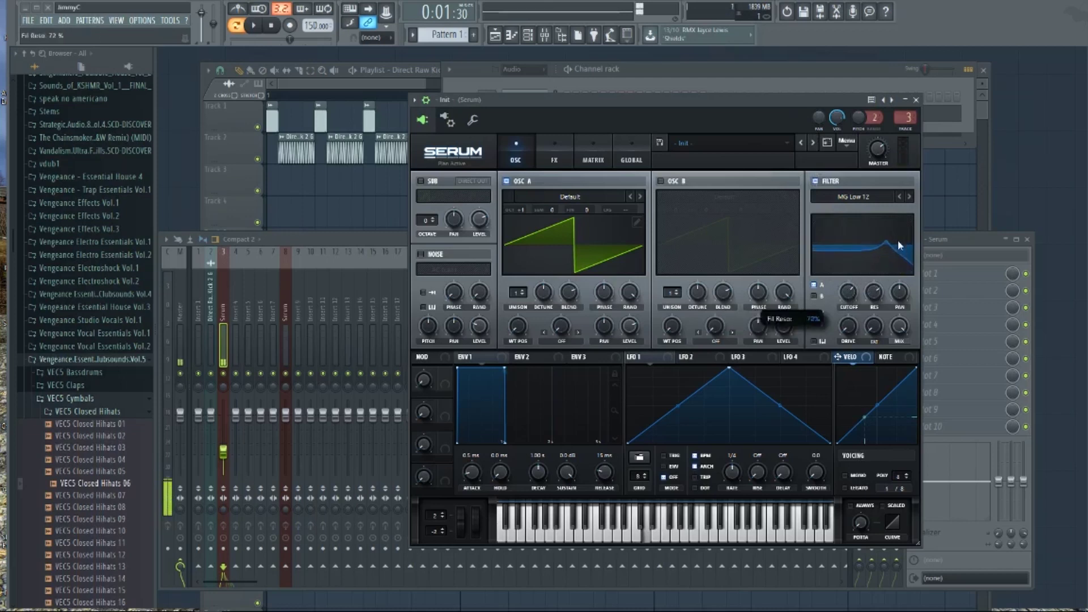
{"action": "left_click_drag", "start_coordinate": [841, 295], "coordinate": [841, 306]}
{"action": "left_click_drag", "start_coordinate": [871, 300], "coordinate": [846, 286]}
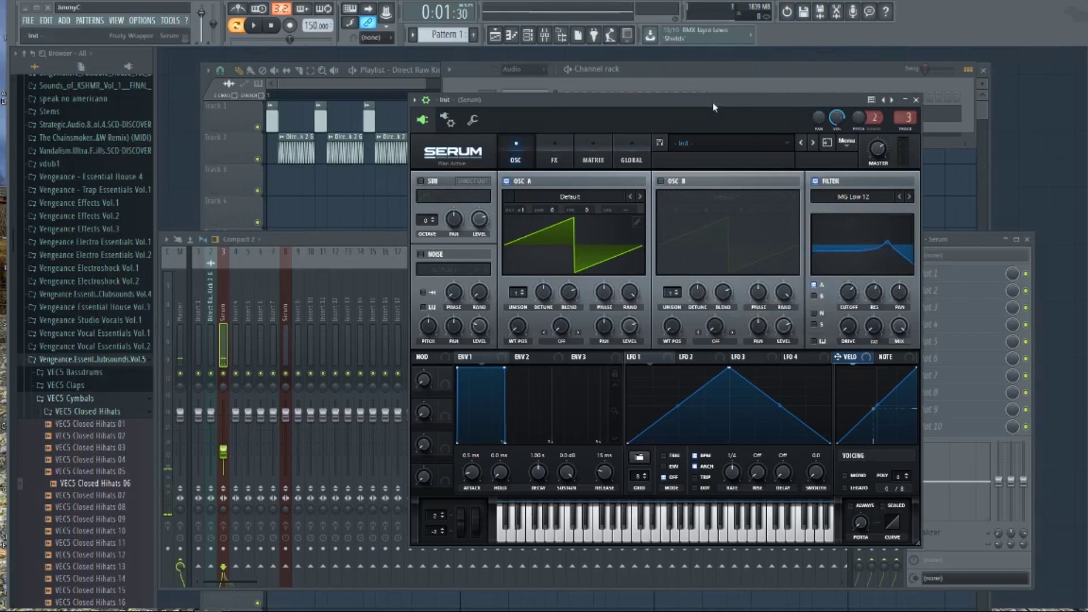
Change the filter type to MG Low 24
{"action": "left_click", "coordinate": [901, 194]}
{"action": "left_click", "coordinate": [907, 198]}
{"action": "left_click", "coordinate": [907, 198]}
{"action": "left_click", "coordinate": [907, 198]}
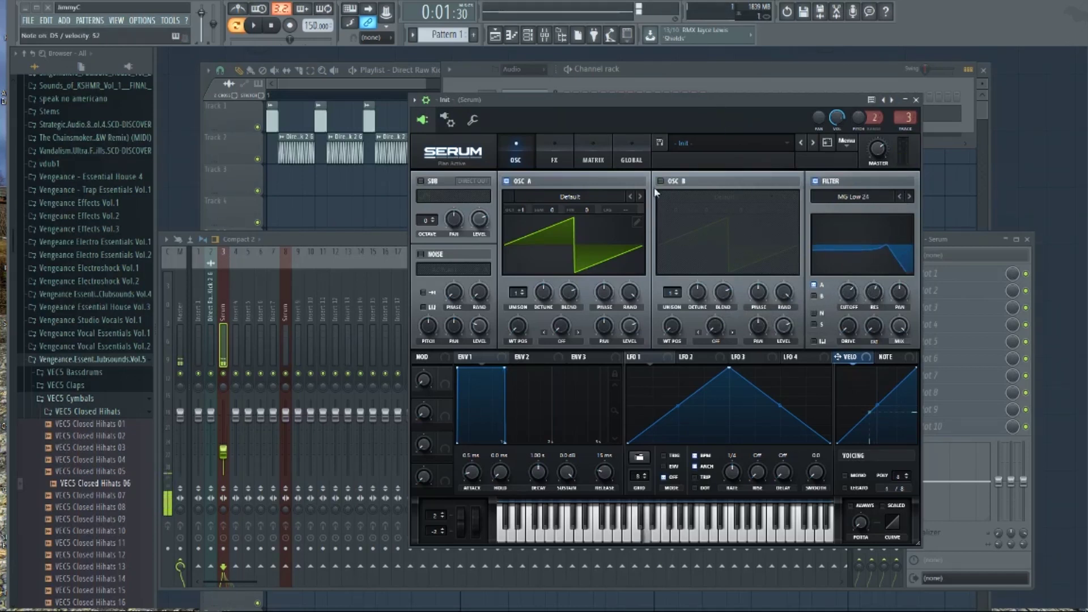
Add a Tube distortion with drive at 100% and an EQ with a slight high-band gain boost
{"action": "left_click", "coordinate": [555, 158]}
{"action": "left_click", "coordinate": [423, 200]}
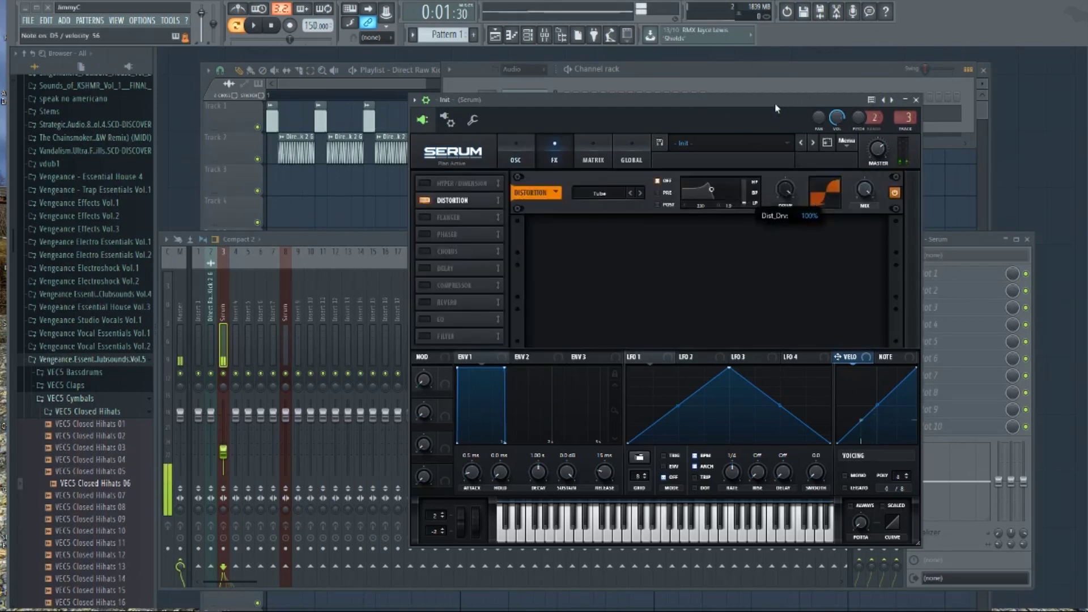
{"action": "left_click", "coordinate": [424, 319]}
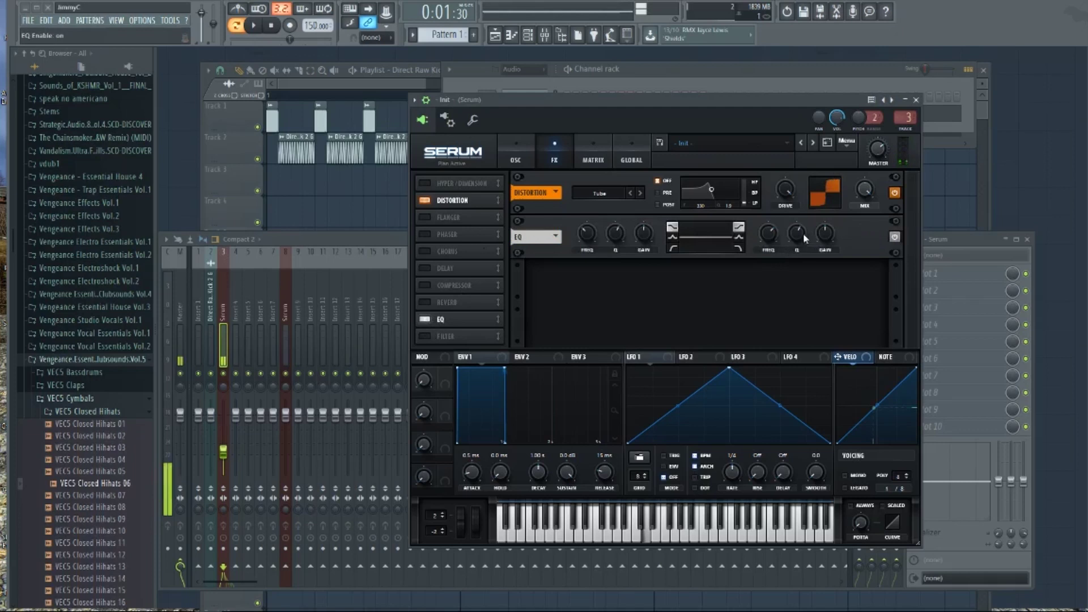
{"action": "left_click_drag", "start_coordinate": [824, 232], "coordinate": [828, 220]}
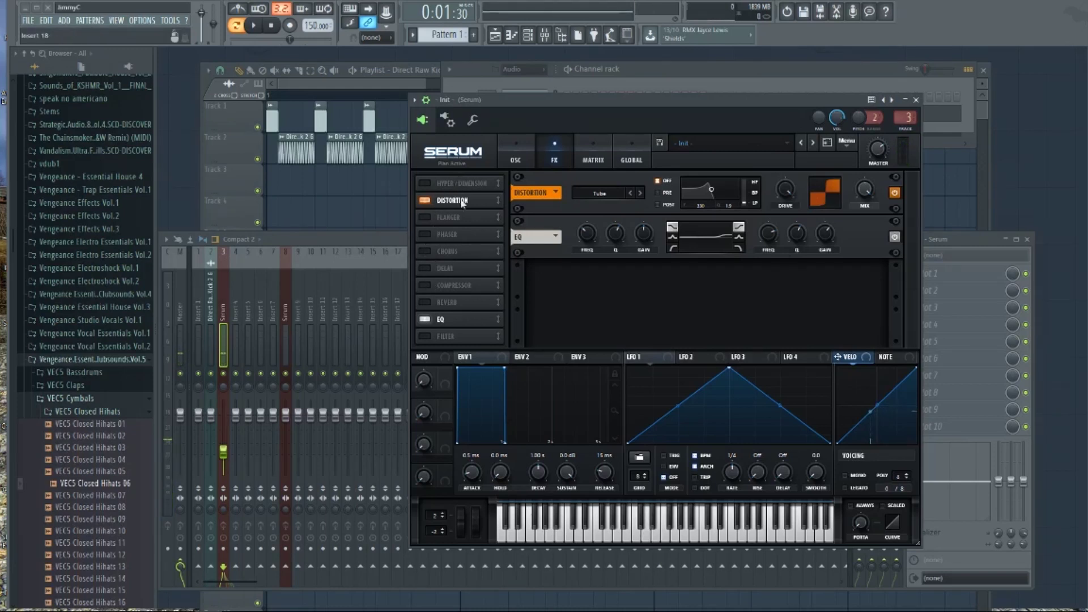
Set oscillator A to 5 unison voices and reshape LFO 1 into a straight descending ramp
{"action": "left_click", "coordinate": [515, 156]}
{"action": "mouse_move", "coordinate": [518, 304]}
{"action": "left_mouse_down"}
{"action": "mouse_move", "coordinate": [523, 259]}
{"action": "mouse_move", "coordinate": [547, 299]}
{"action": "mouse_move", "coordinate": [567, 304]}
{"action": "mouse_move", "coordinate": [577, 288]}
{"action": "mouse_move", "coordinate": [603, 309]}
{"action": "mouse_move", "coordinate": [614, 287]}
{"action": "left_mouse_up"}
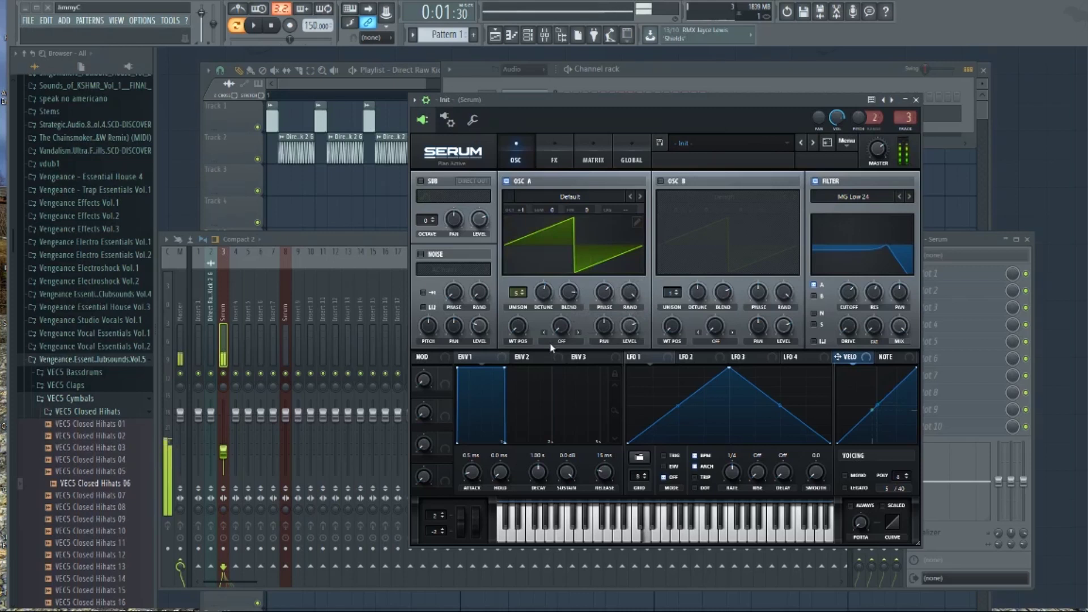
{"action": "left_click_drag", "start_coordinate": [729, 368], "coordinate": [627, 367]}
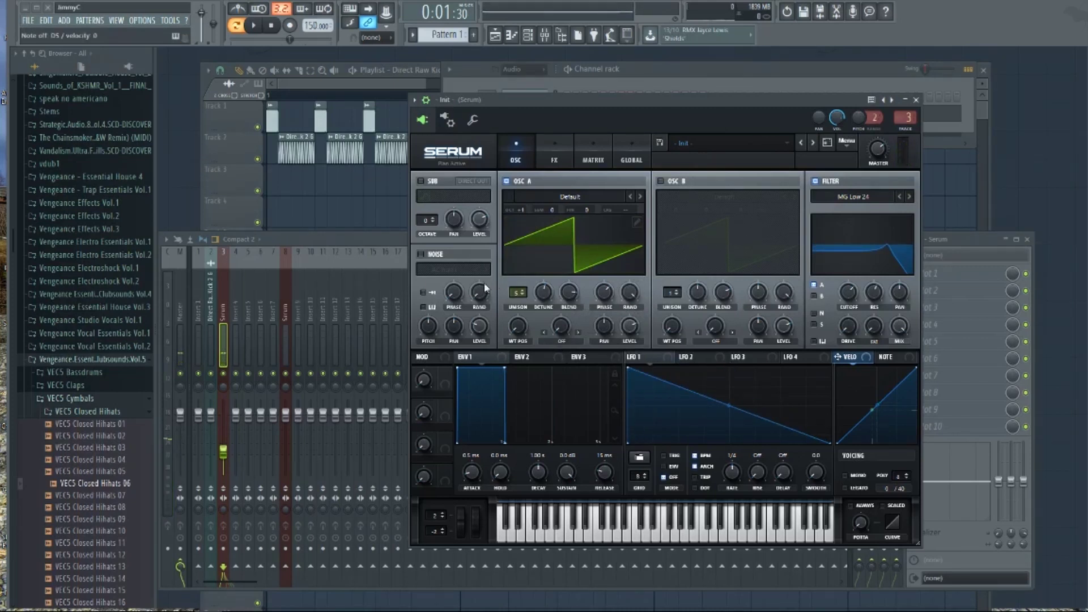
Route LFO 1 to Mast.Tun in the first modulation matrix row, with an amount slightly below centre
{"action": "left_click", "coordinate": [593, 156]}
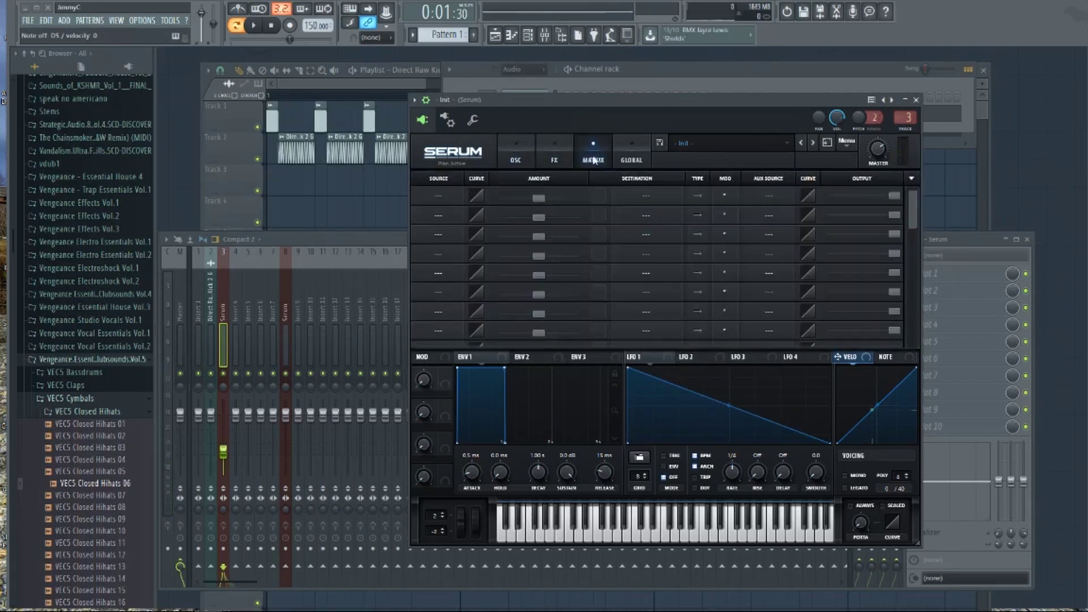
{"action": "left_click", "coordinate": [436, 202]}
{"action": "left_click", "coordinate": [453, 275]}
{"action": "left_click", "coordinate": [623, 195]}
{"action": "mouse_move", "coordinate": [640, 296]}
{"action": "left_click", "coordinate": [706, 294]}
{"action": "left_click_drag", "start_coordinate": [538, 197], "coordinate": [525, 196]}
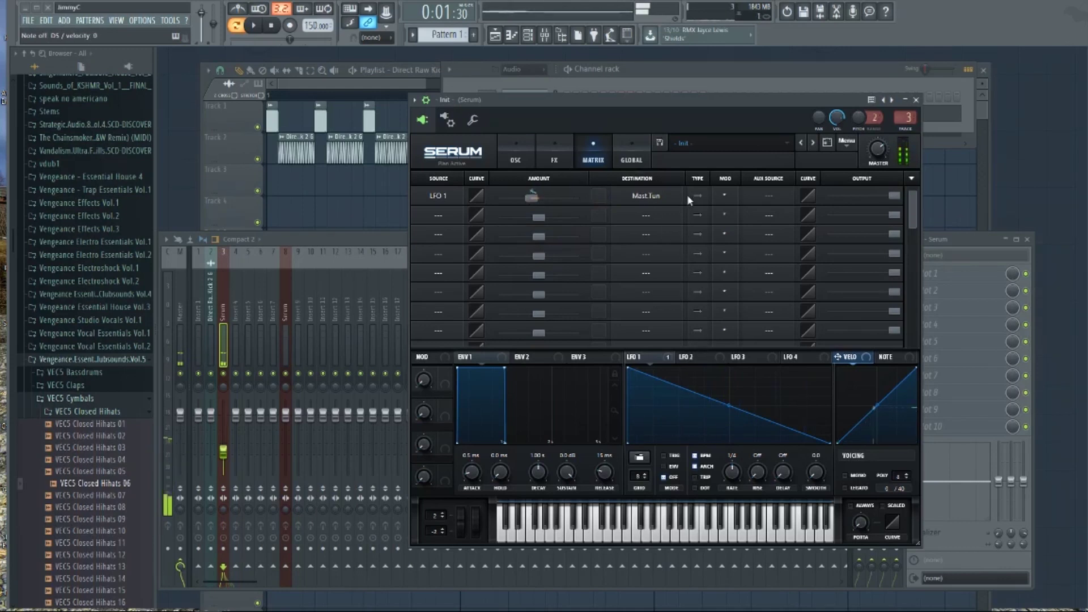
Set LFO 1 to ENV mode and shape it into a steep initial drop with a curved rise at the end
{"action": "left_click", "coordinate": [666, 466]}
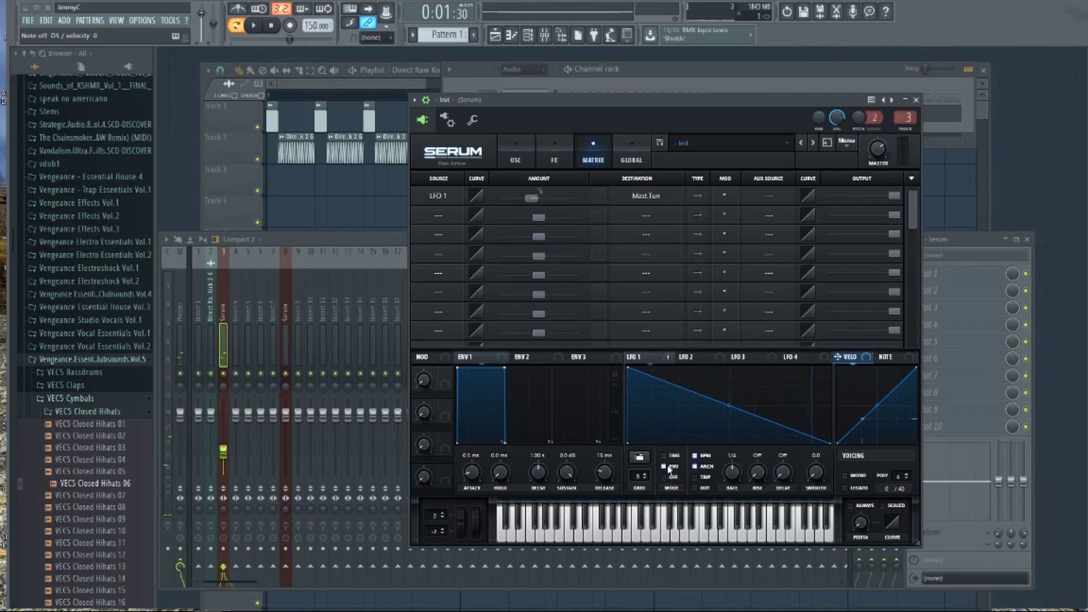
{"action": "left_click_drag", "start_coordinate": [729, 407], "coordinate": [722, 437]}
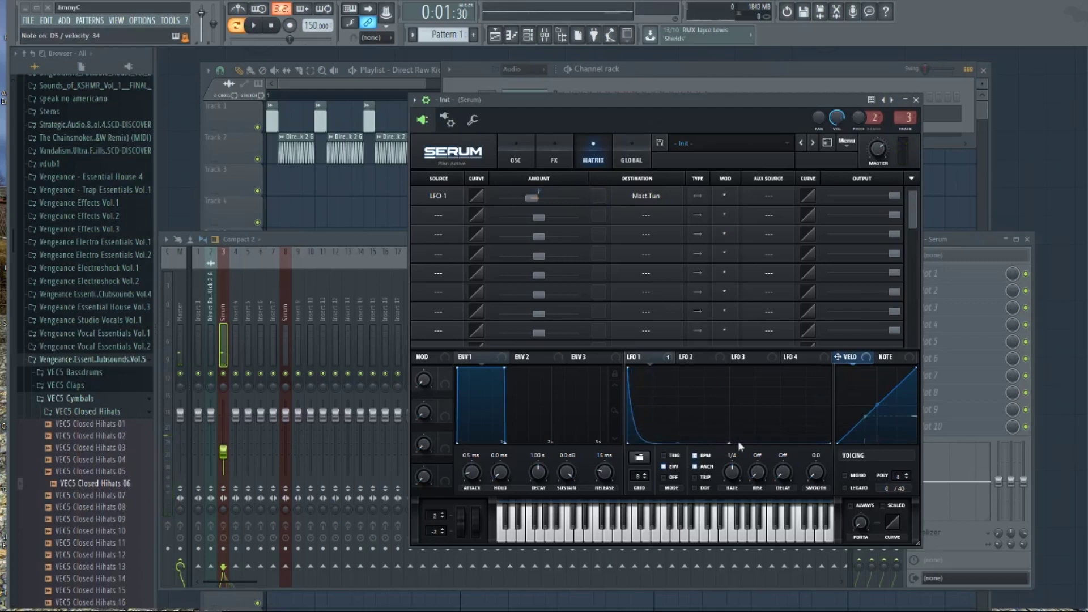
{"action": "double_click", "coordinate": [818, 387]}
{"action": "left_click_drag", "start_coordinate": [820, 389], "coordinate": [825, 368]}
{"action": "left_click_drag", "start_coordinate": [784, 406], "coordinate": [783, 430]}
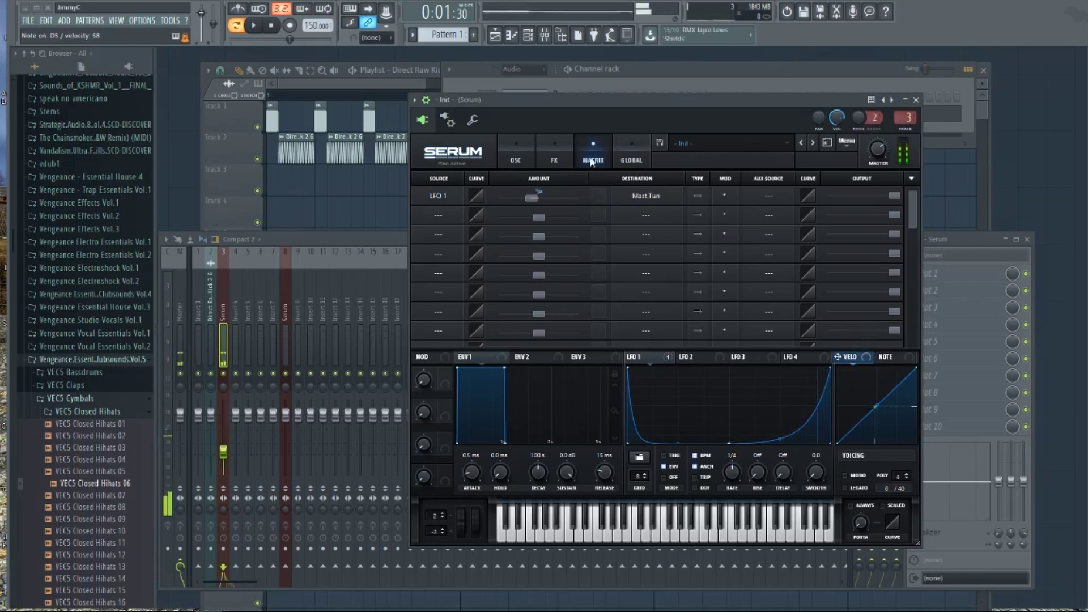
Enable the noise oscillator with AC hum1 and give oscillator A a small amount of FM (Noise) warp
{"action": "left_click", "coordinate": [523, 161]}
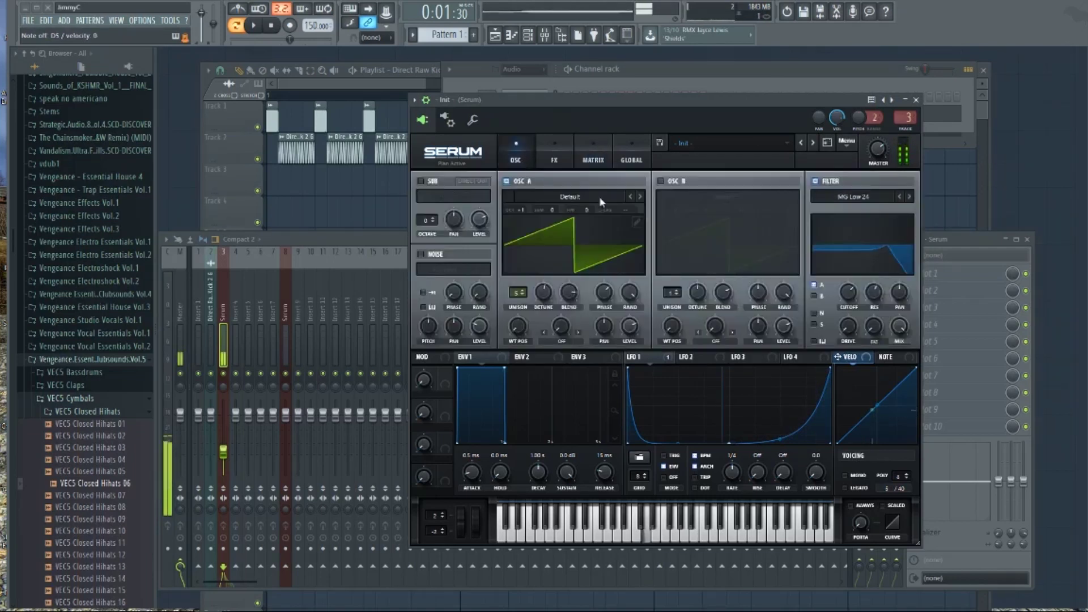
{"action": "left_click", "coordinate": [420, 253]}
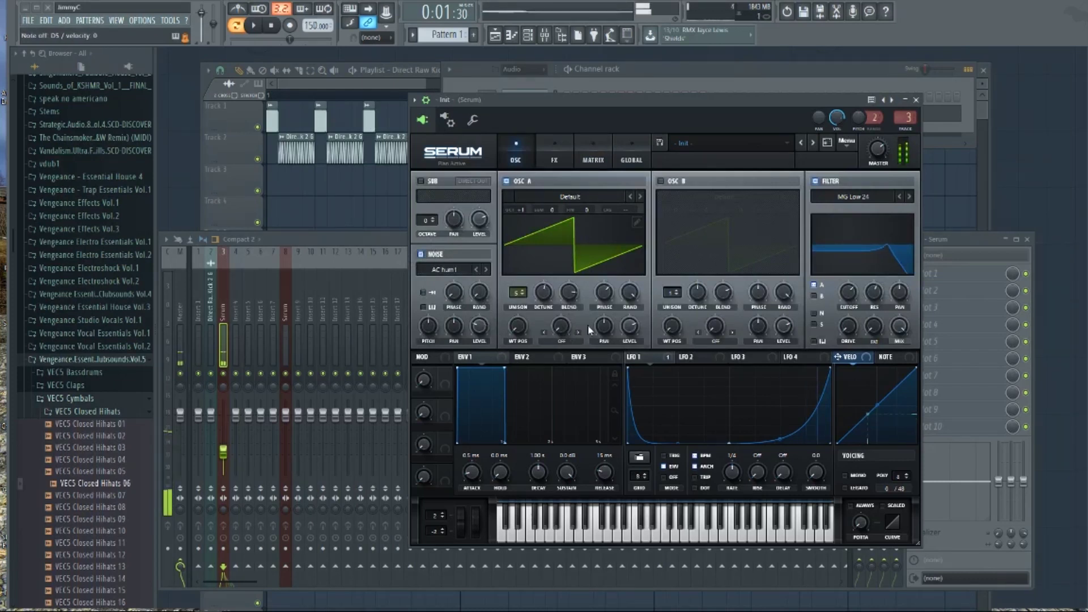
{"action": "left_click", "coordinate": [566, 340]}
{"action": "left_click", "coordinate": [564, 339]}
{"action": "left_click", "coordinate": [562, 340]}
{"action": "left_click", "coordinate": [564, 340]}
{"action": "left_click", "coordinate": [560, 329]}
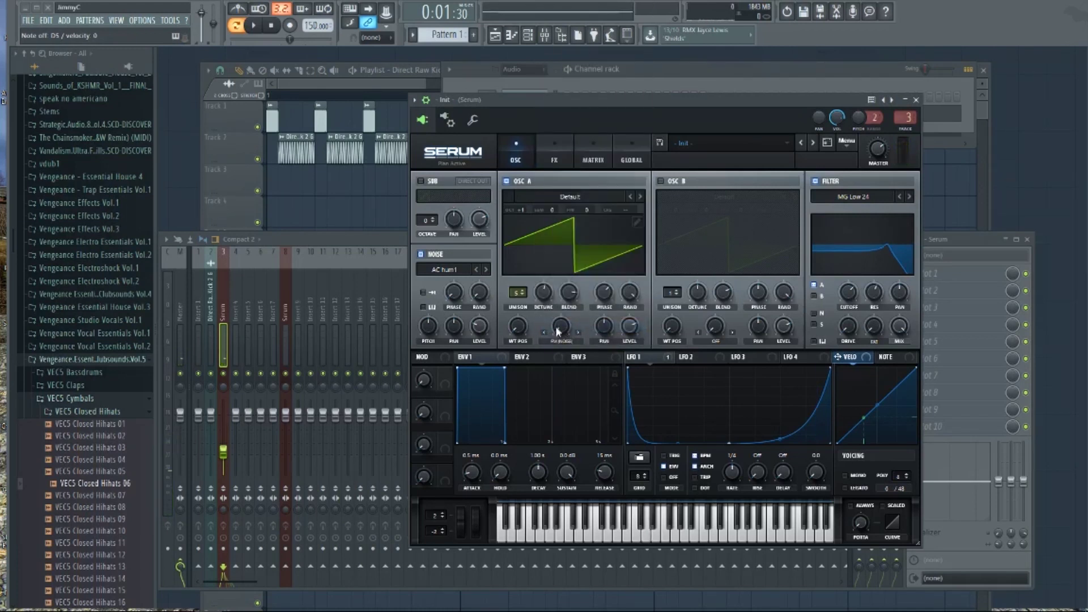
{"action": "left_click_drag", "start_coordinate": [560, 329], "coordinate": [566, 323]}
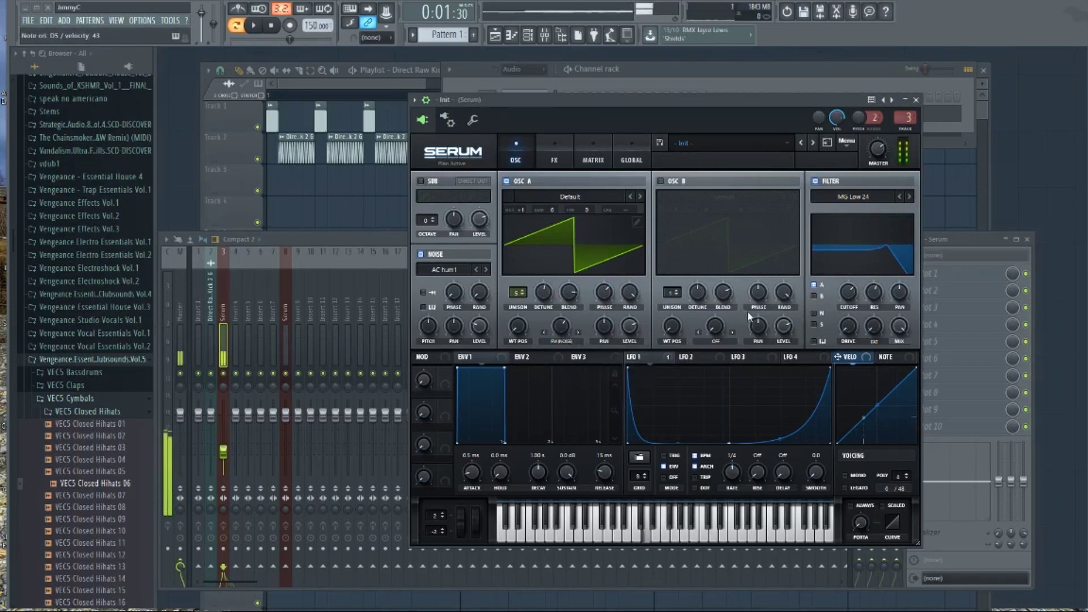
Increase the drive of the filter
{"action": "mouse_move", "coordinate": [847, 329]}
{"action": "left_click_drag", "start_coordinate": [845, 324], "coordinate": [849, 310]}
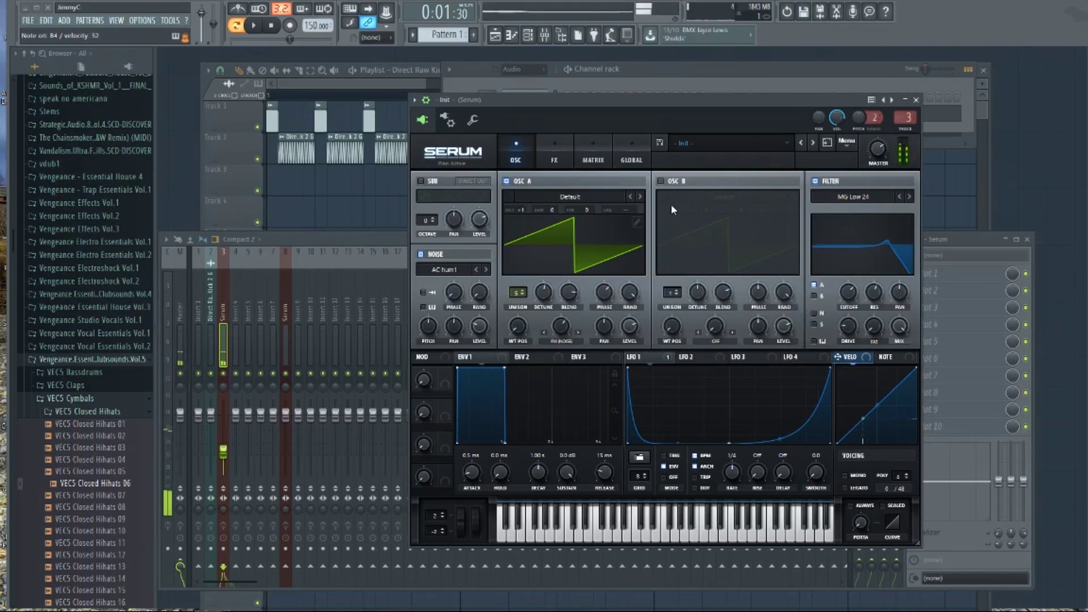
{"action": "left_click", "coordinate": [556, 157]}
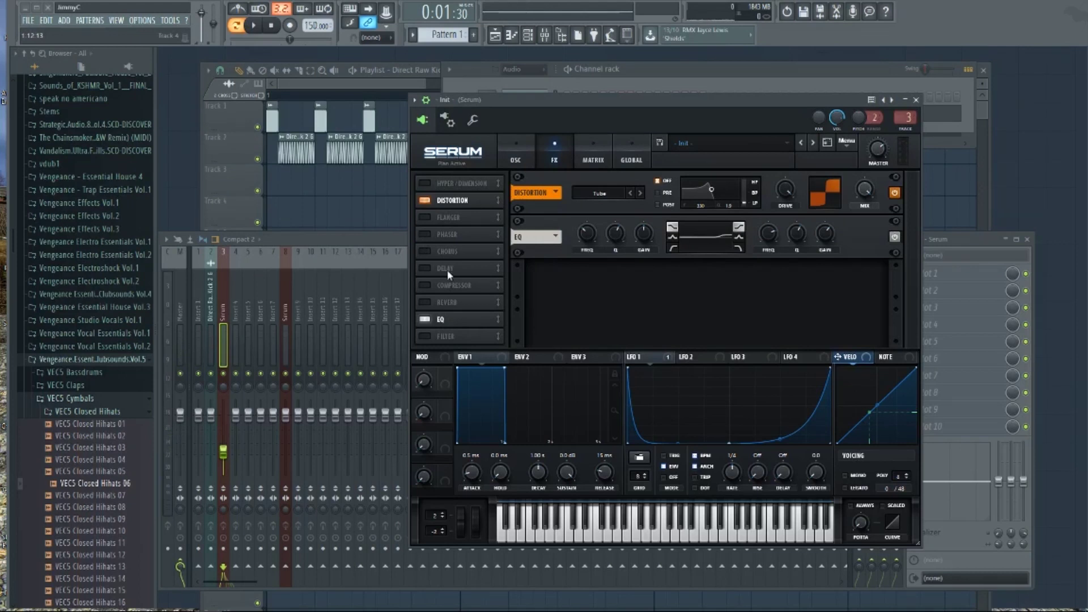
{"action": "left_click", "coordinate": [515, 157]}
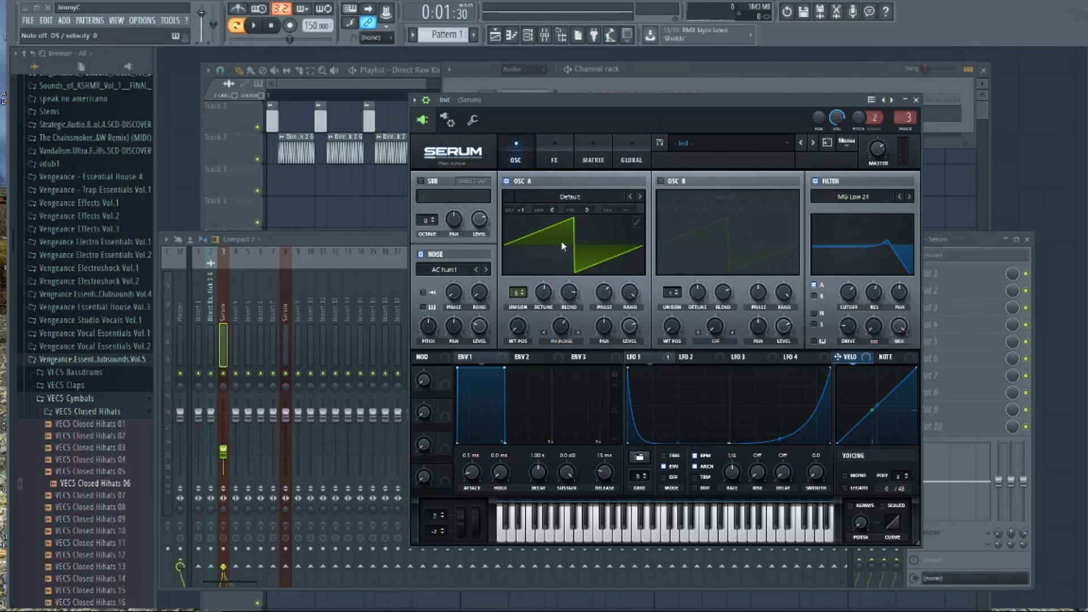
Set the distortion's filter to PRE and shape it as a band-pass around 1223 Hz with a Q of 2.1
{"action": "left_click", "coordinate": [557, 158]}
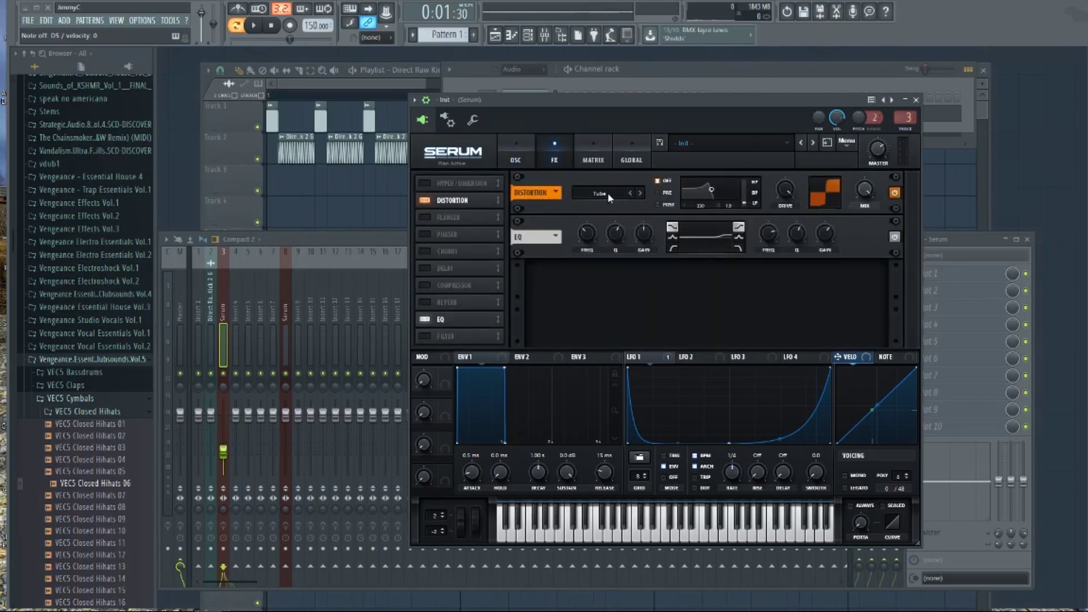
{"action": "left_click", "coordinate": [667, 193]}
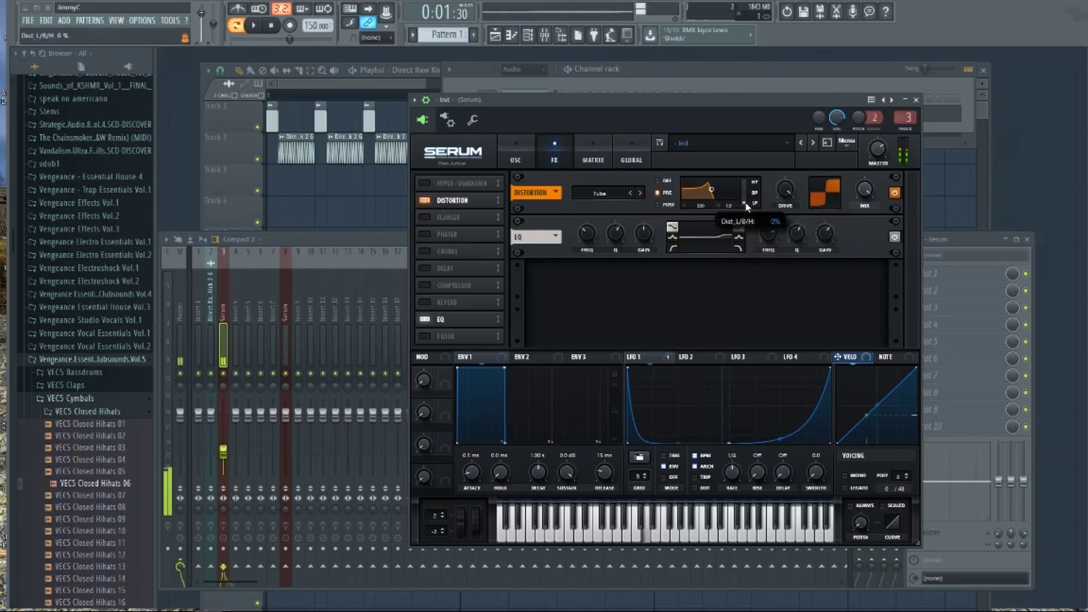
{"action": "left_click_drag", "start_coordinate": [746, 206], "coordinate": [721, 190]}
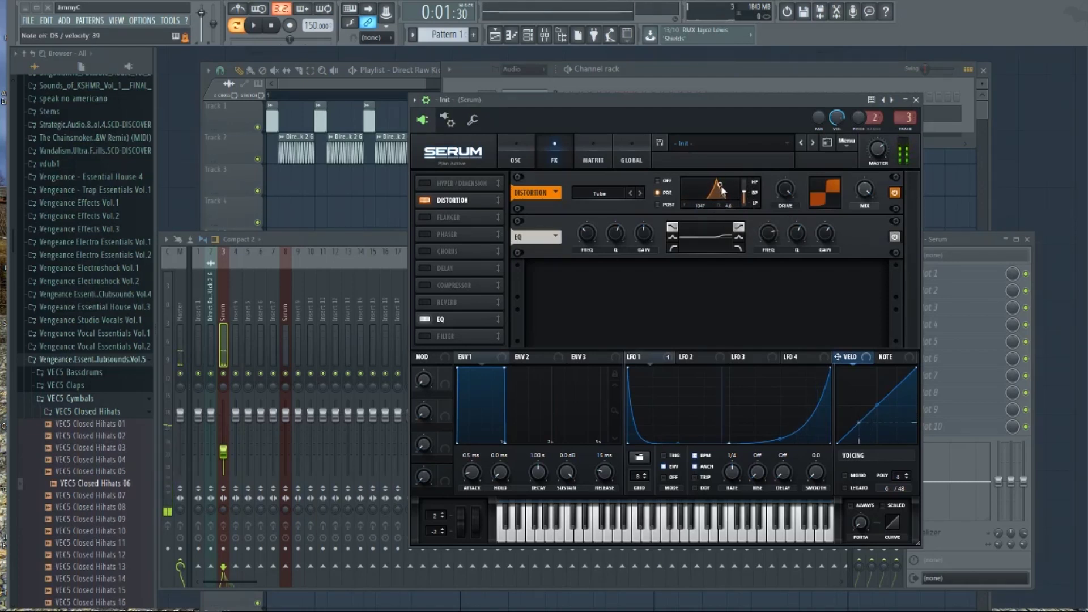
{"action": "left_click_drag", "start_coordinate": [721, 191], "coordinate": [720, 192]}
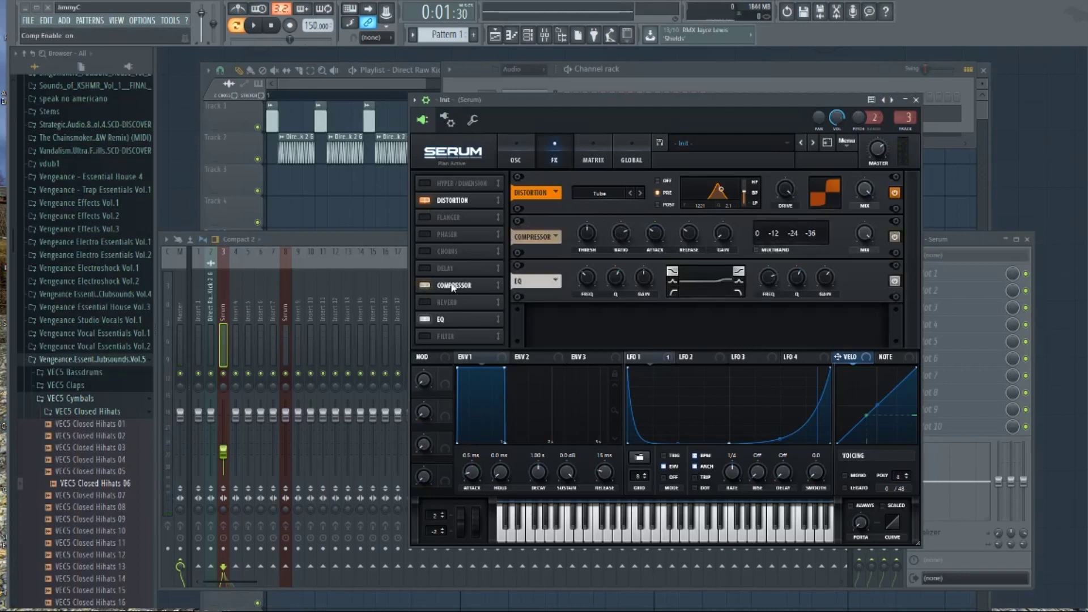
Switch the compressor to multiband mode, auditioning notes before and after the change
{"action": "key", "text": "z"}
{"action": "key", "text": "z"}
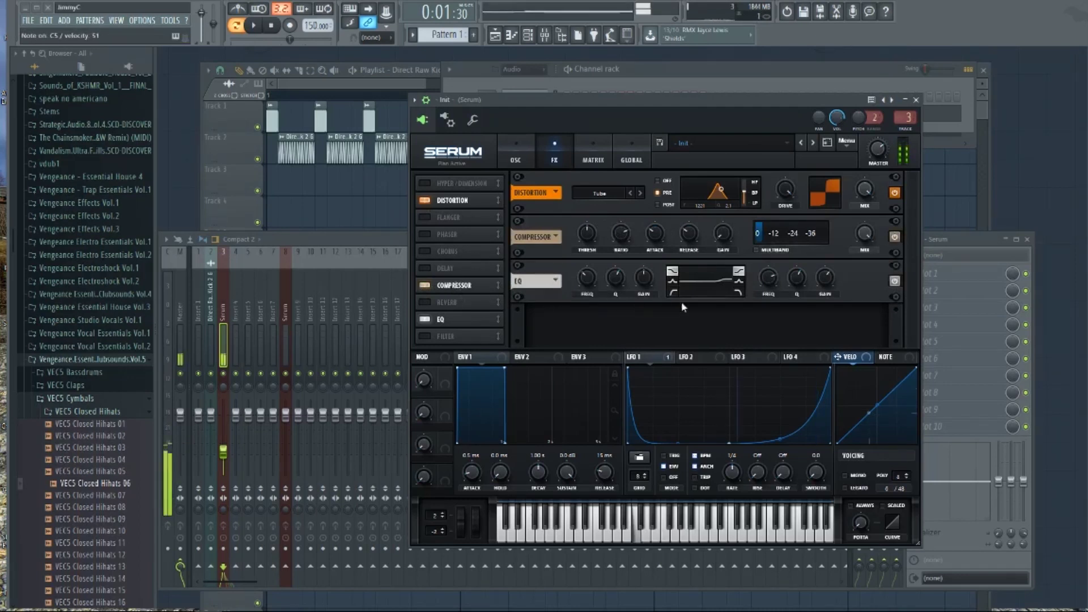
{"action": "key", "text": "z"}
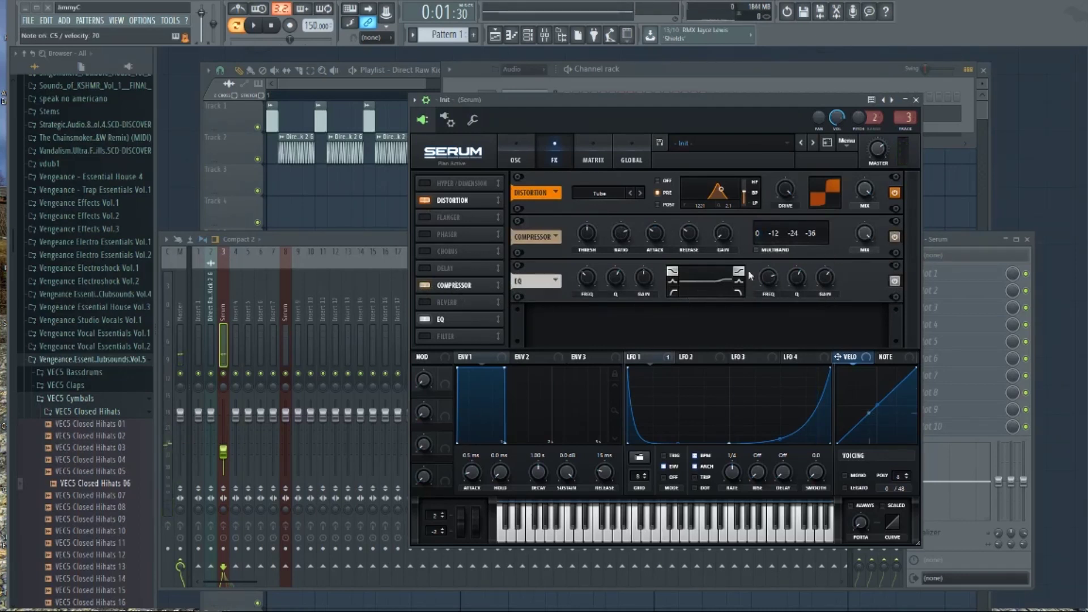
{"action": "left_click", "coordinate": [756, 250]}
{"action": "key", "text": "z"}
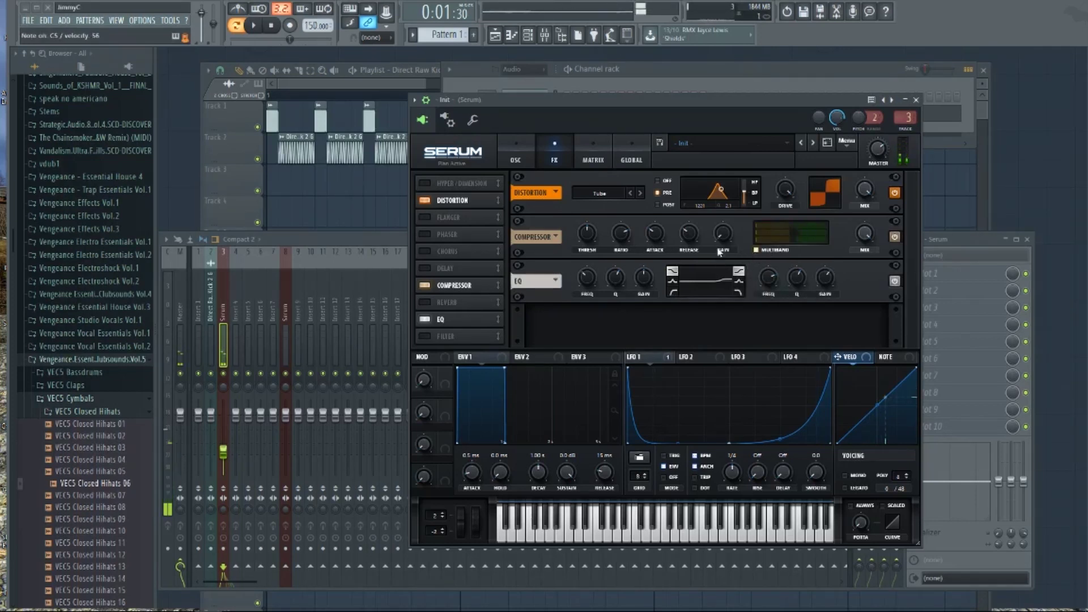
Adjust the compressor's threshold and mix, and audition the sound with test notes
{"action": "left_click_drag", "start_coordinate": [587, 232], "coordinate": [587, 250]}
{"action": "left_click_drag", "start_coordinate": [864, 234], "coordinate": [867, 272]}
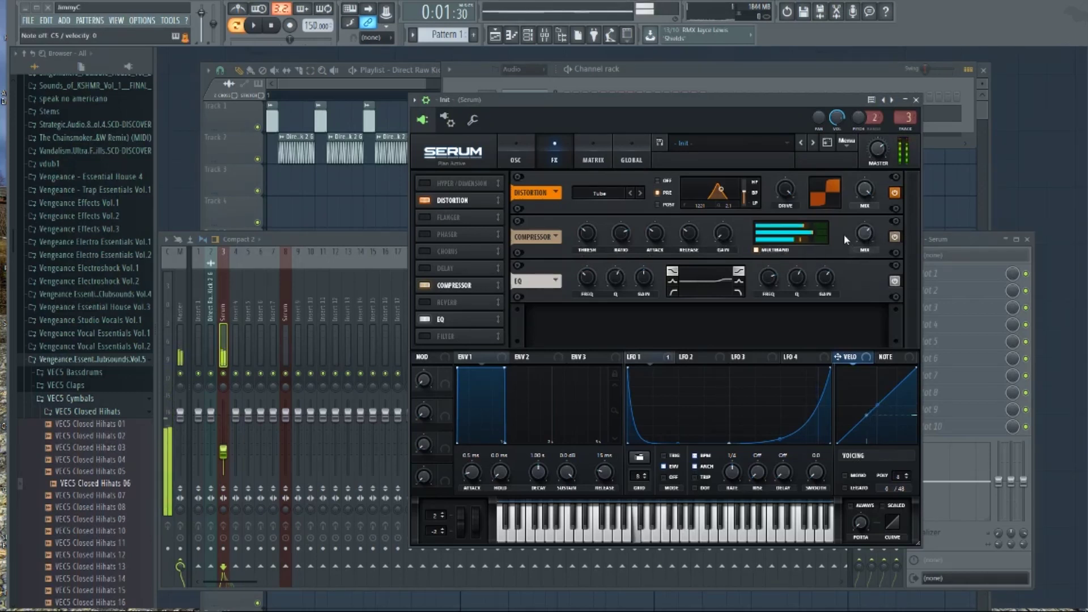
{"action": "key", "text": "n"}
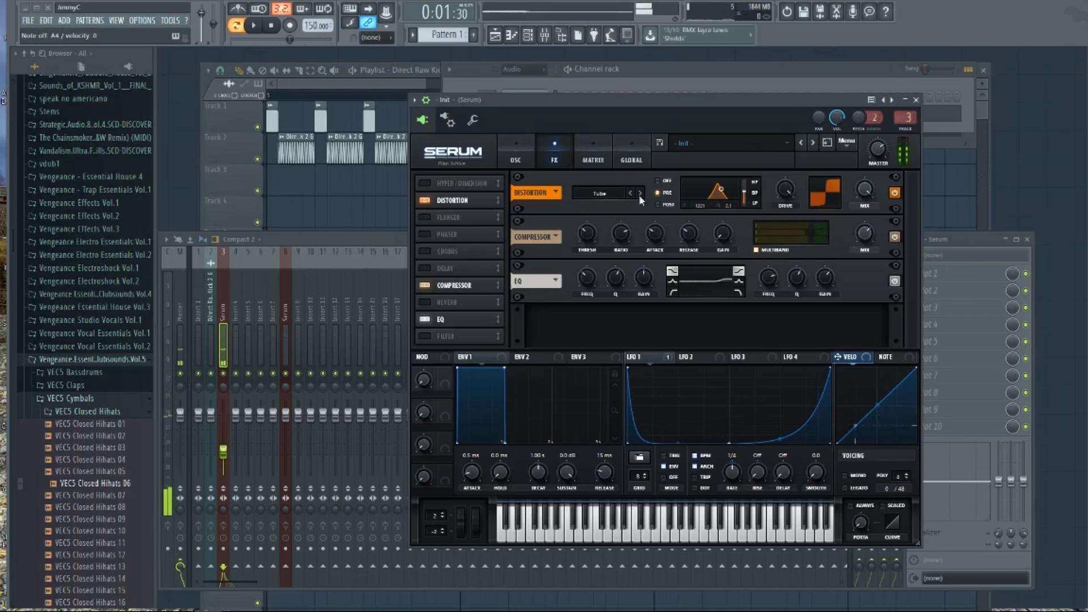
{"action": "key", "text": "z"}
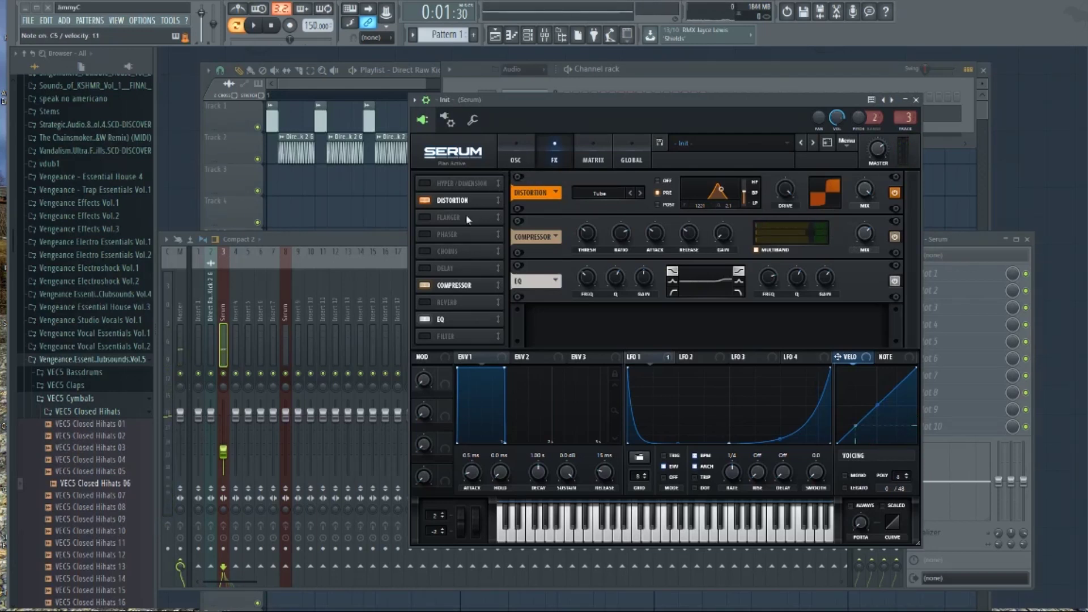
Enable the chorus effect, adjust its delay, low-pass, depth and rate, and set the master volume to 66%
{"action": "left_click", "coordinate": [423, 251]}
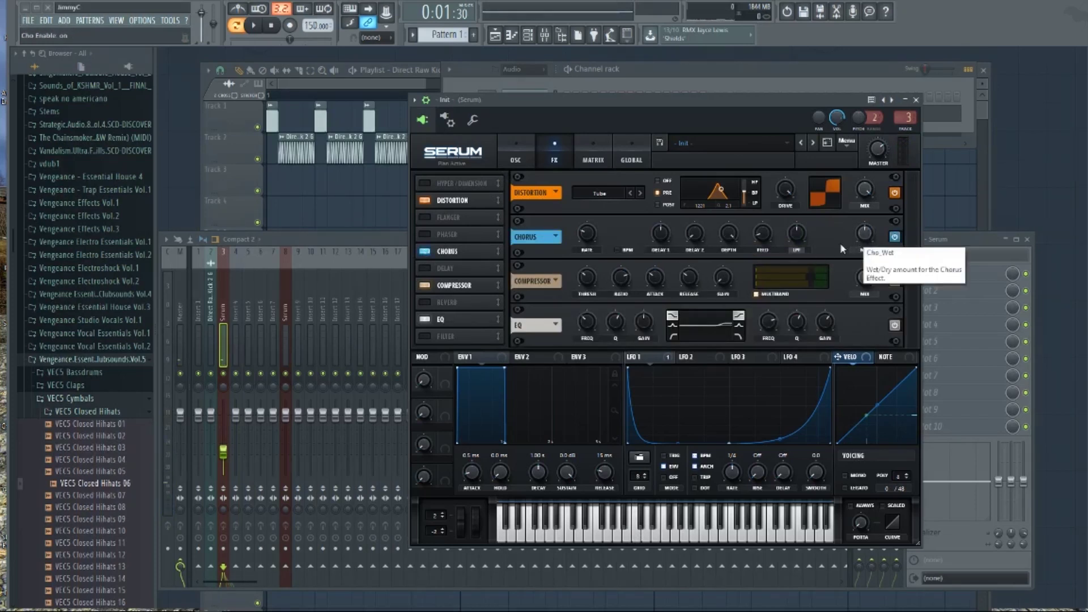
{"action": "left_click_drag", "start_coordinate": [660, 234], "coordinate": [658, 284]}
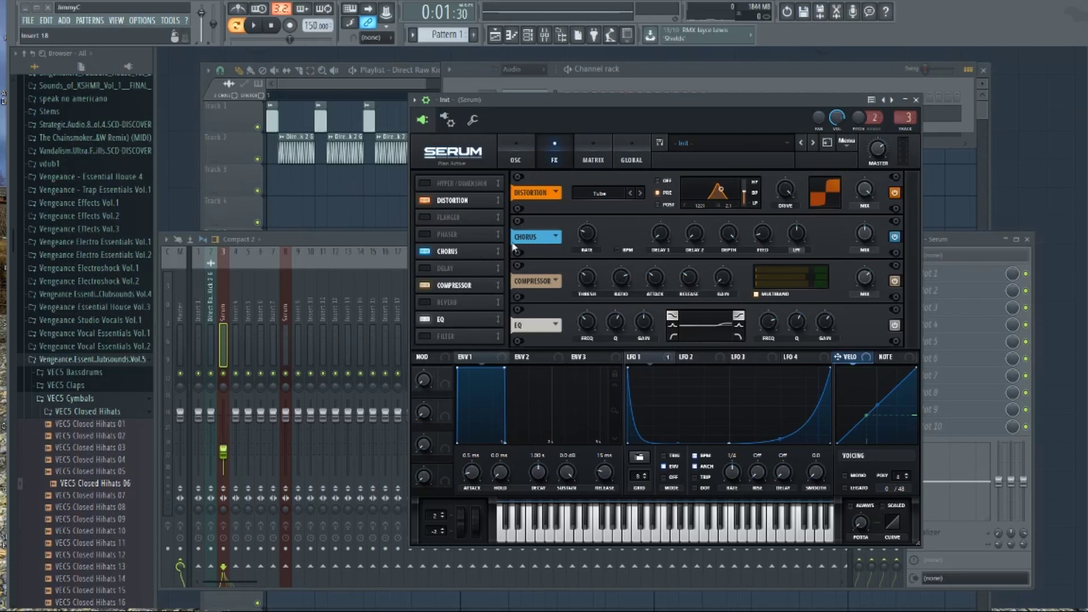
{"action": "left_click_drag", "start_coordinate": [801, 232], "coordinate": [804, 190]}
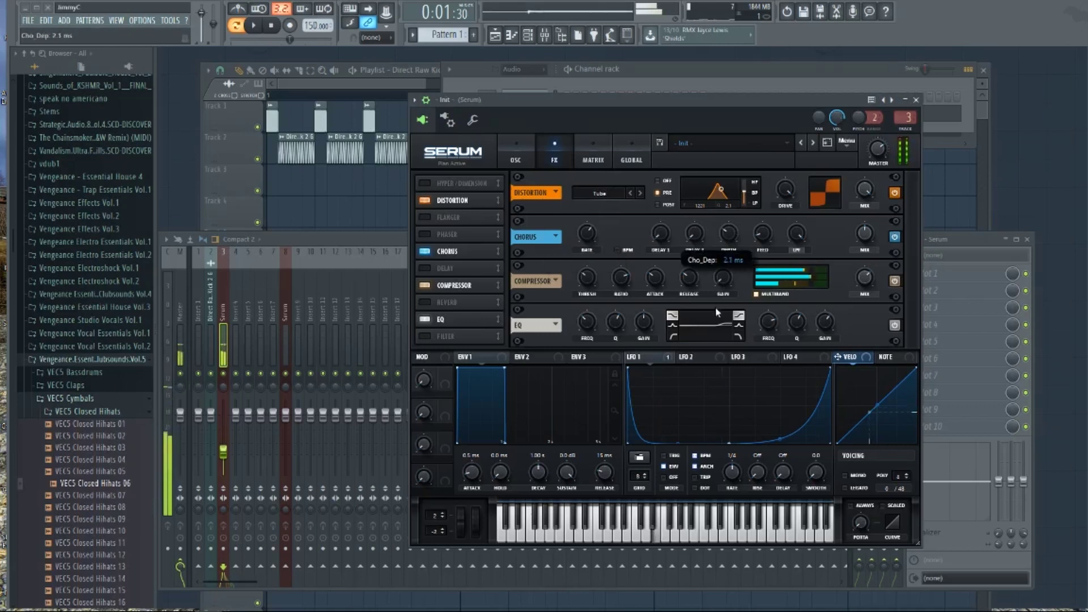
{"action": "left_click_drag", "start_coordinate": [586, 233], "coordinate": [584, 260]}
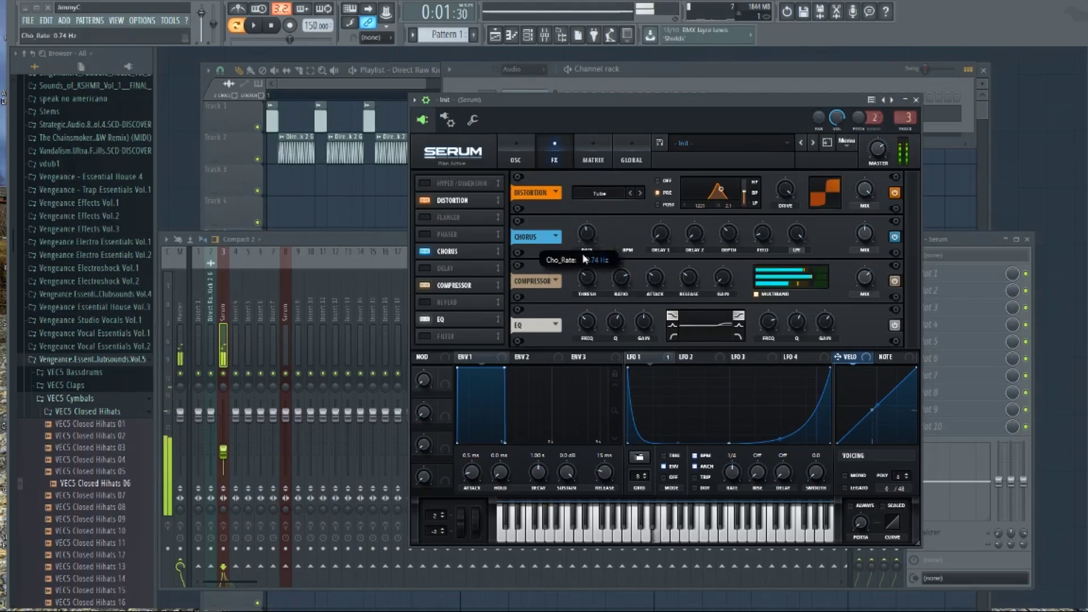
{"action": "mouse_move", "coordinate": [874, 149]}
{"action": "left_mouse_down"}
{"action": "mouse_move", "coordinate": [872, 163]}
{"action": "mouse_move", "coordinate": [874, 149]}
{"action": "left_mouse_up"}
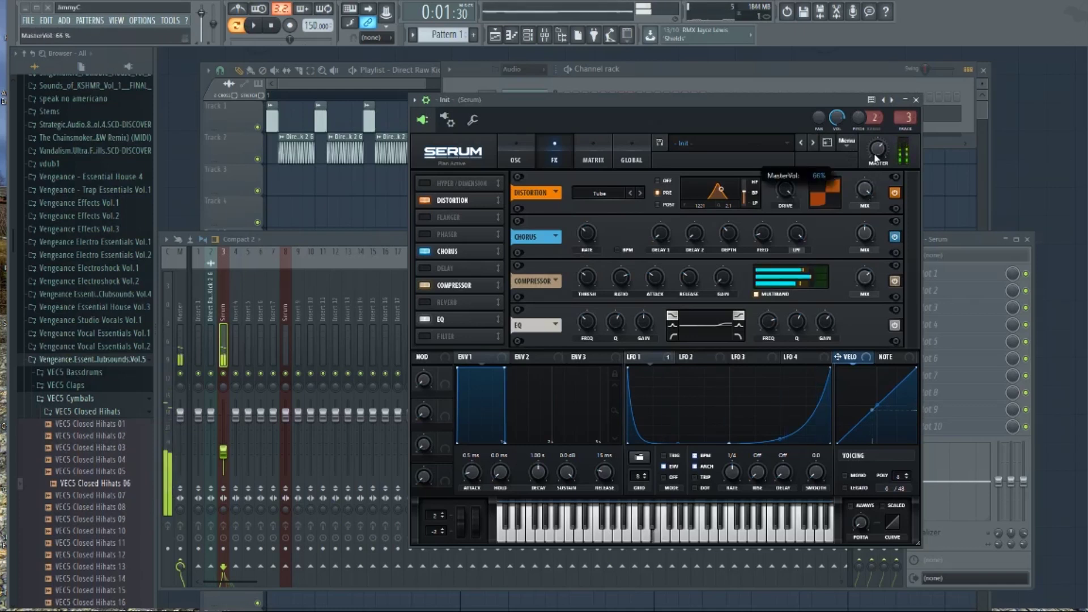
Turn on oscillator B, set its warp mode to PWM, and raise the warp amount
{"action": "left_click", "coordinate": [530, 158]}
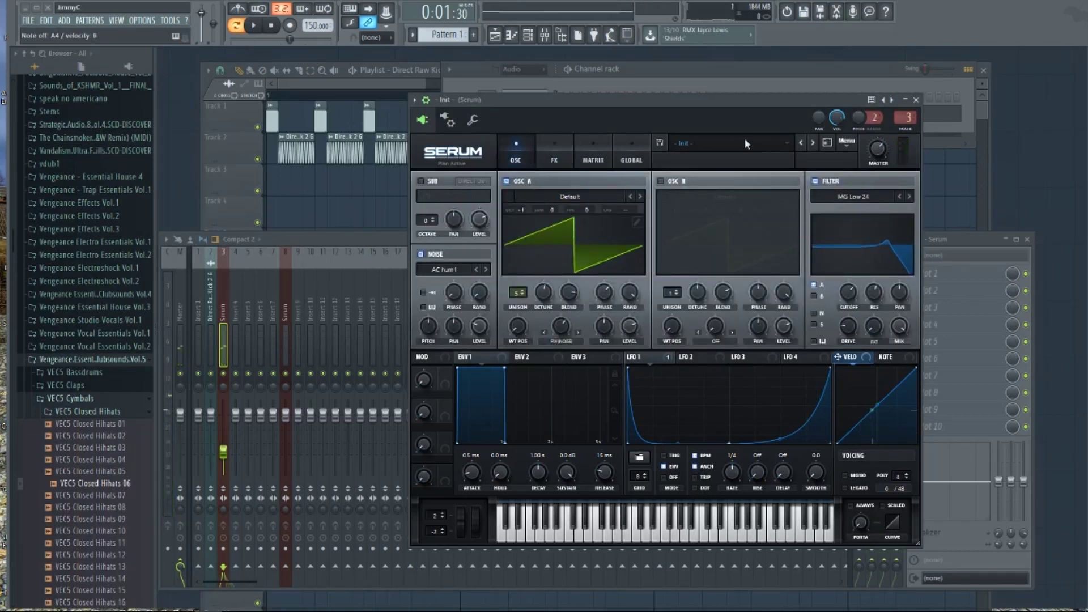
{"action": "left_click", "coordinate": [660, 182]}
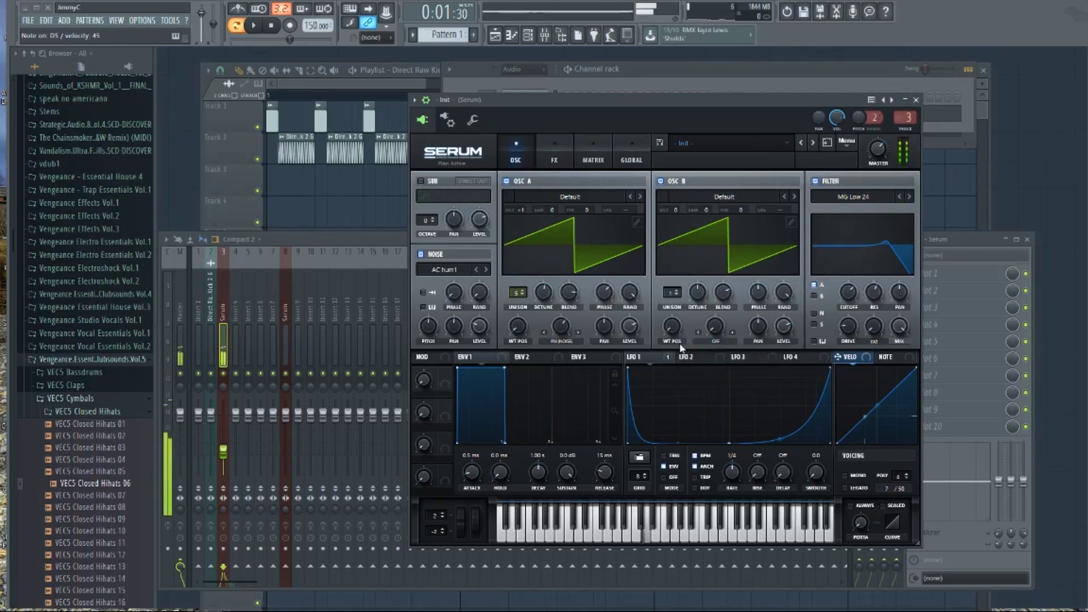
{"action": "left_click", "coordinate": [722, 342]}
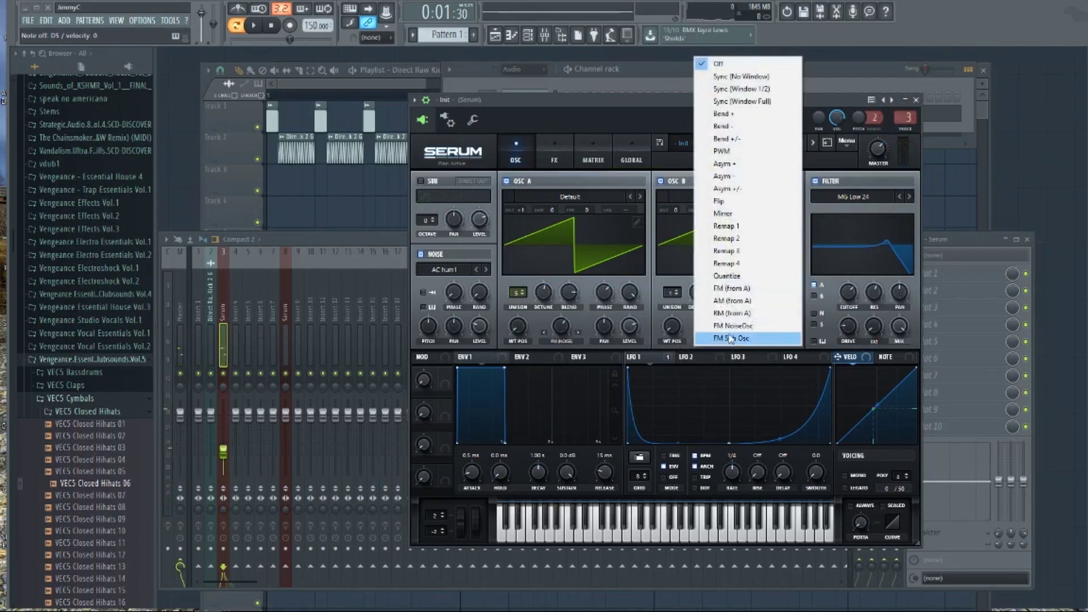
{"action": "left_click", "coordinate": [769, 151]}
{"action": "left_click_drag", "start_coordinate": [715, 325], "coordinate": [723, 289]}
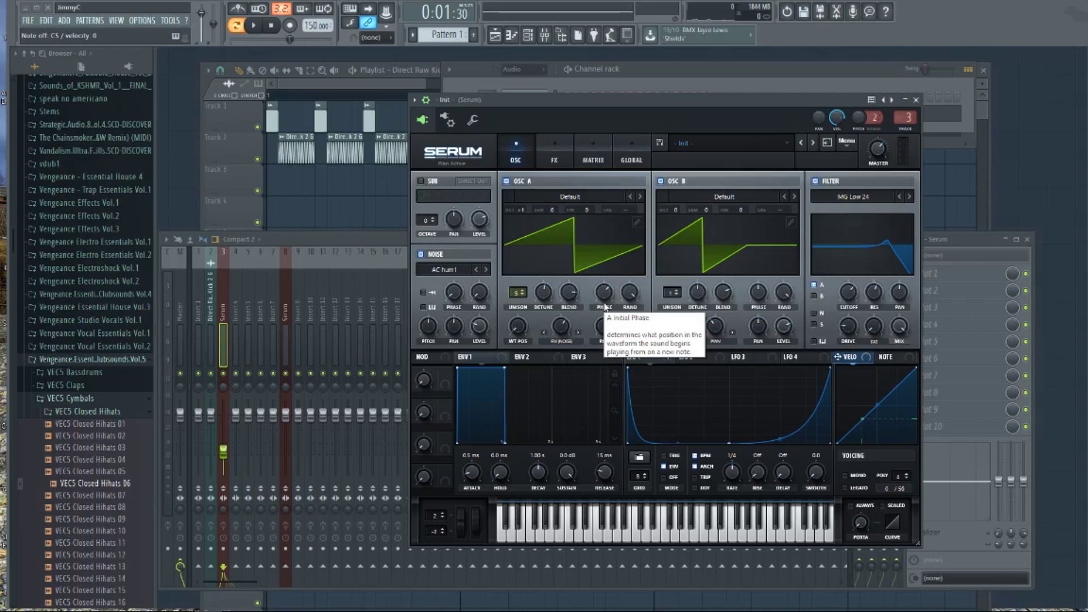
Modulate oscillator B's PWM amount with LFO 2 at a 1/64 rate, and route oscillator B through the filter
{"action": "left_click", "coordinate": [718, 343]}
{"action": "left_click", "coordinate": [689, 366]}
{"action": "left_click", "coordinate": [692, 358]}
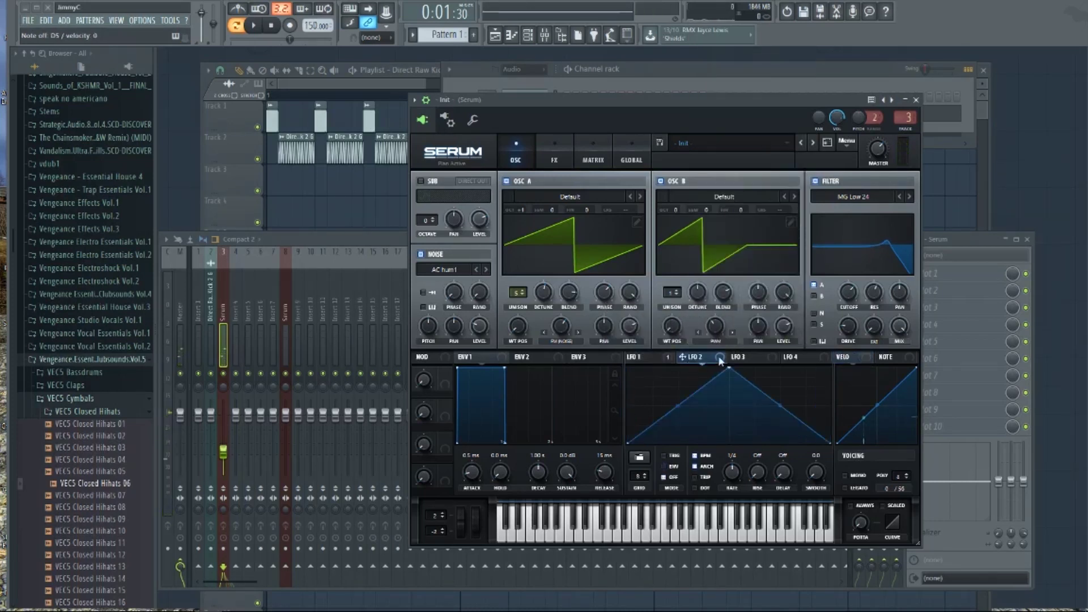
{"action": "left_click_drag", "start_coordinate": [715, 327], "coordinate": [717, 331]}
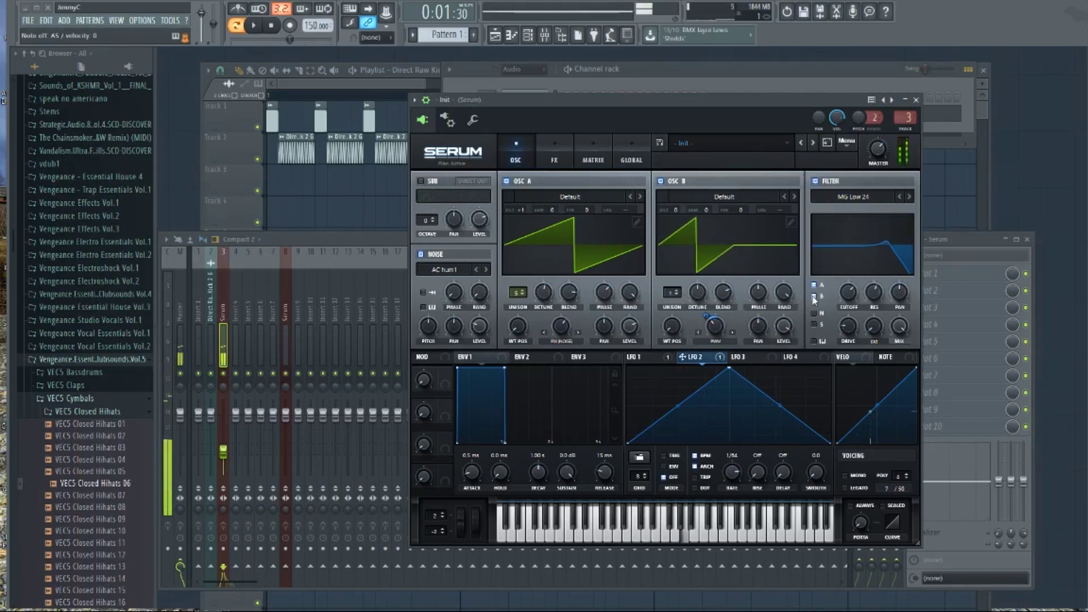
{"action": "left_click", "coordinate": [638, 357]}
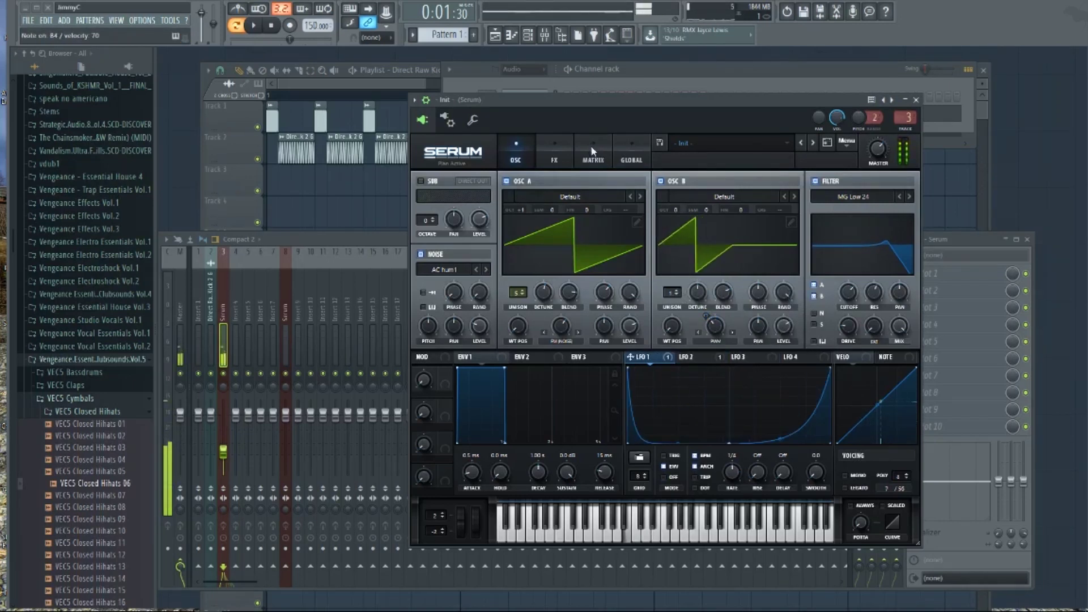
Add the filter effect to the effects rack and set its type to Ring Mod
{"action": "left_click", "coordinate": [552, 156]}
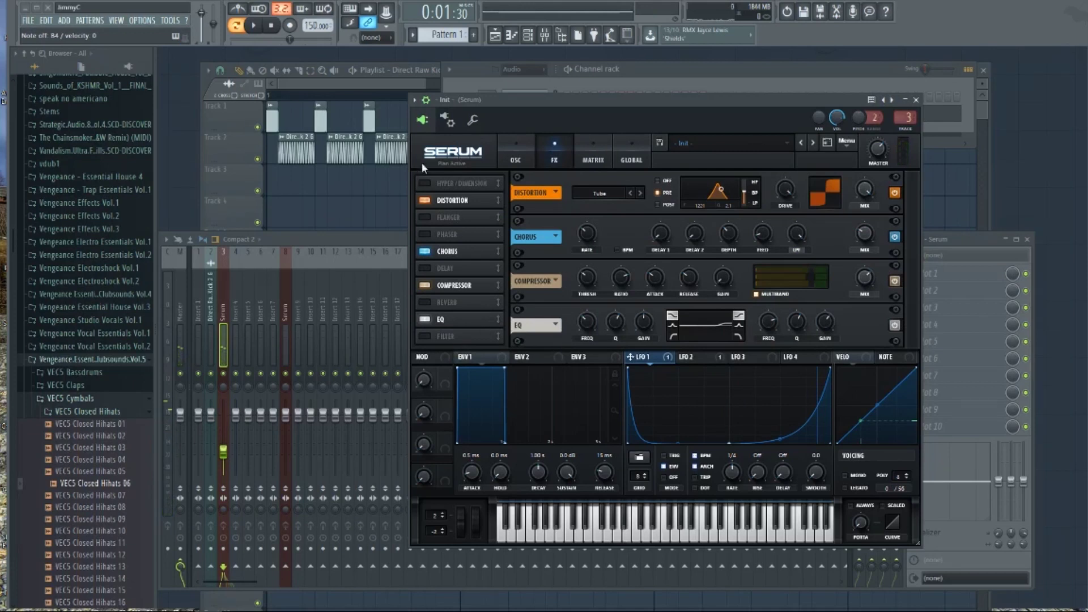
{"action": "left_click", "coordinate": [520, 154]}
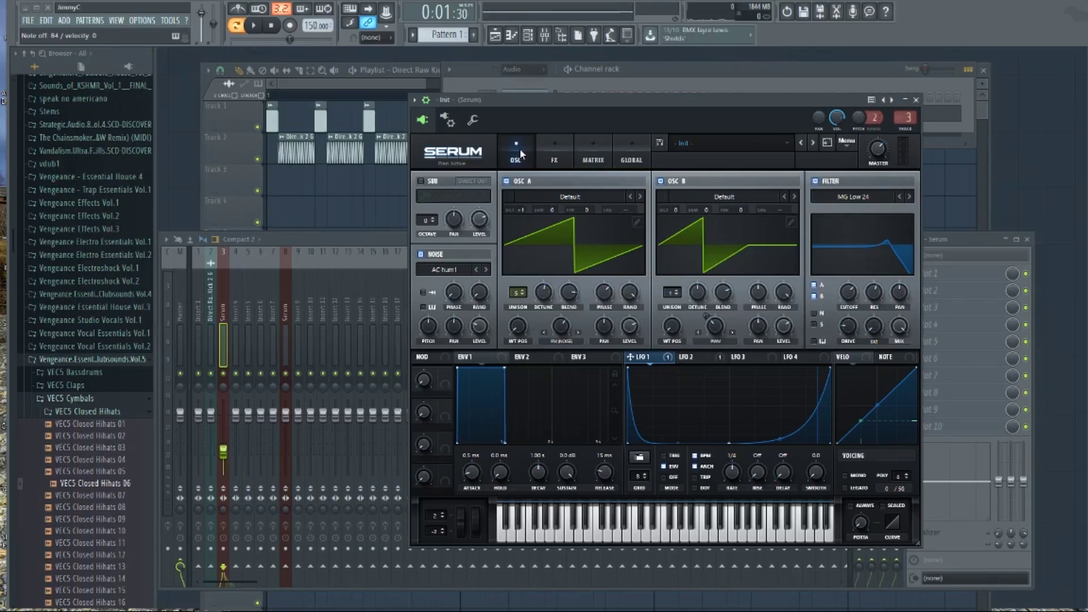
{"action": "left_click", "coordinate": [562, 159]}
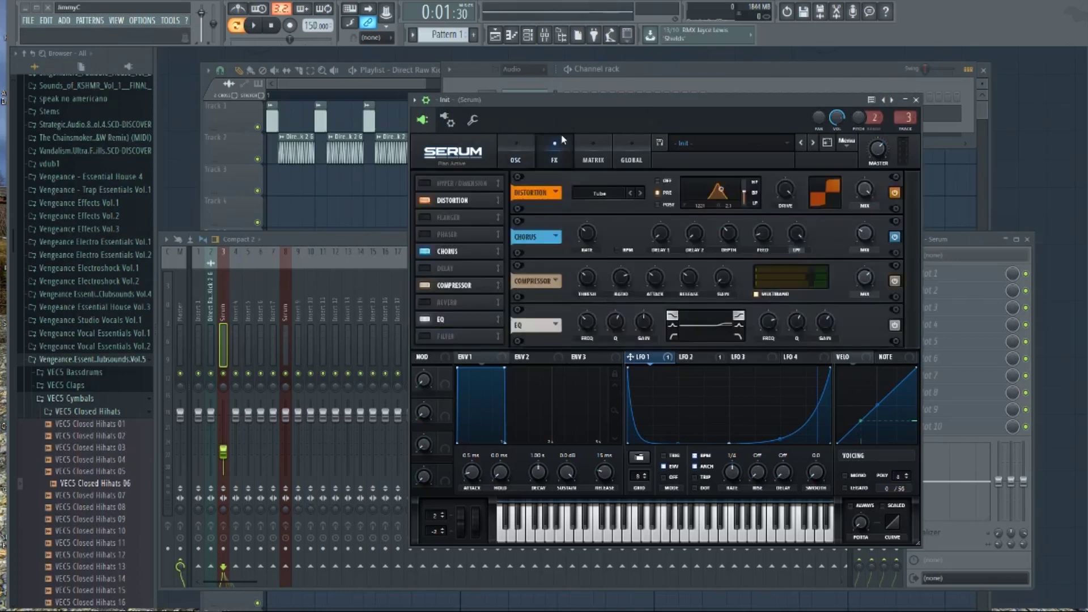
{"action": "left_click", "coordinate": [425, 337]}
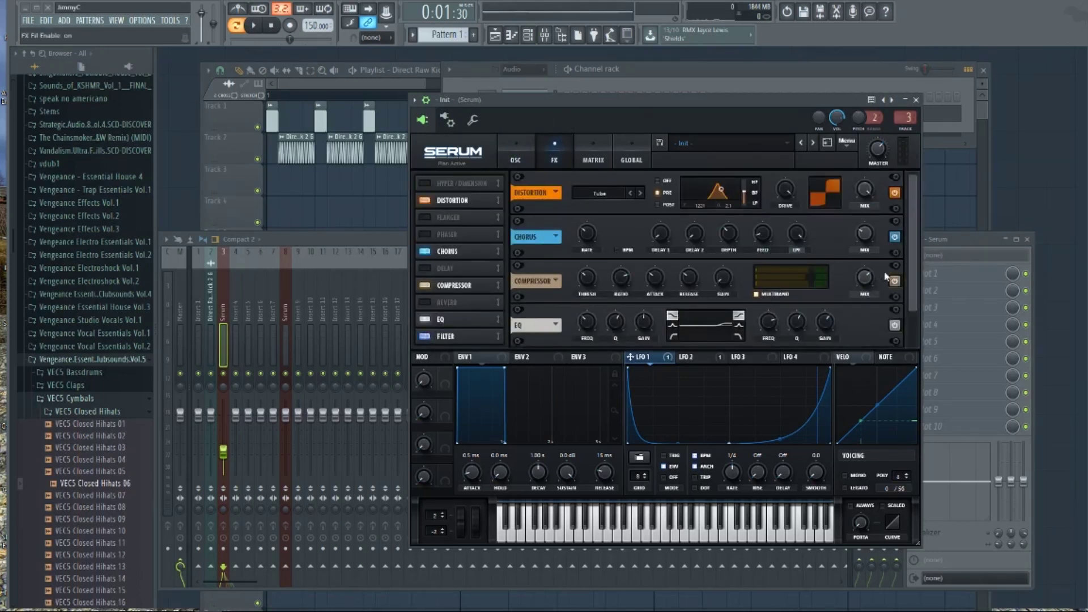
{"action": "left_click_drag", "start_coordinate": [915, 256], "coordinate": [890, 389]}
{"action": "left_click", "coordinate": [628, 334]}
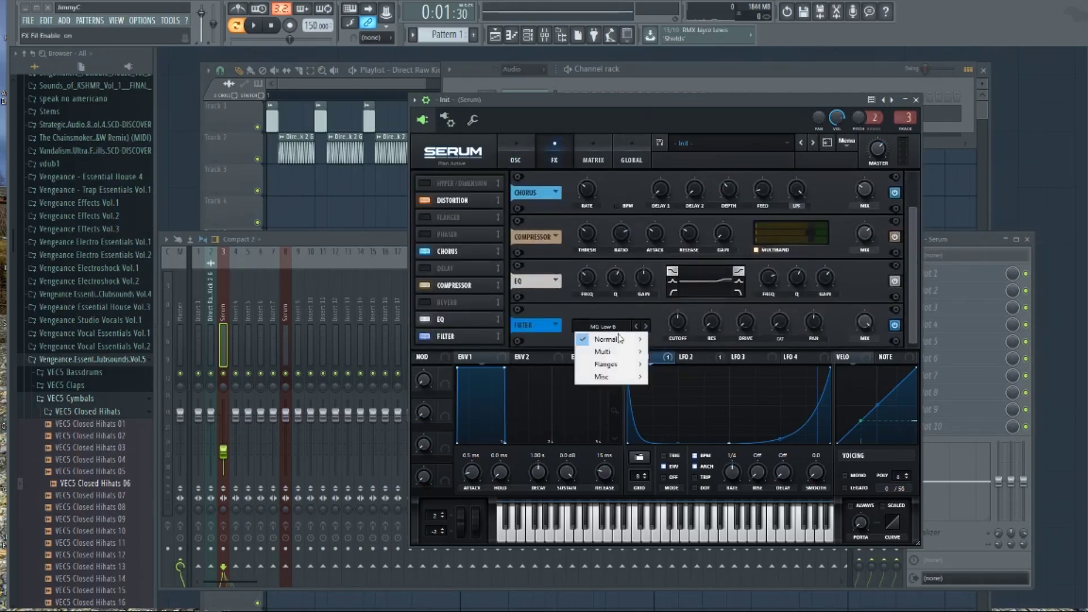
{"action": "mouse_move", "coordinate": [622, 378]}
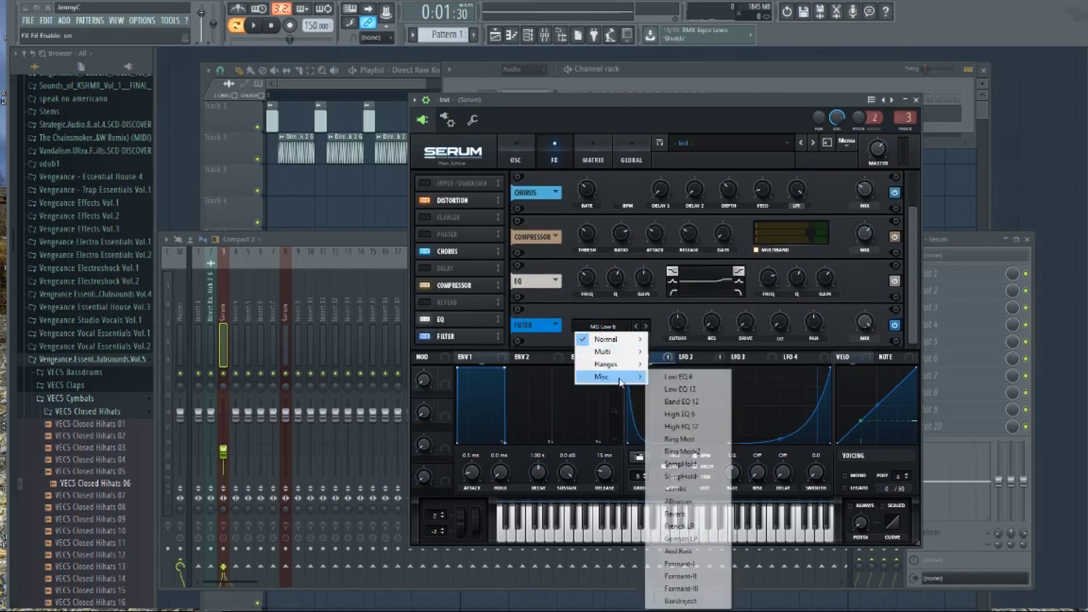
{"action": "left_click", "coordinate": [689, 435]}
Adjust the mix and cutoff of the Ring Mod filter effect, bypass it, and return to the oscillator settings
{"action": "left_click_drag", "start_coordinate": [863, 321], "coordinate": [845, 413]}
{"action": "left_click_drag", "start_coordinate": [681, 321], "coordinate": [678, 352]}
{"action": "left_click_drag", "start_coordinate": [866, 324], "coordinate": [864, 295]}
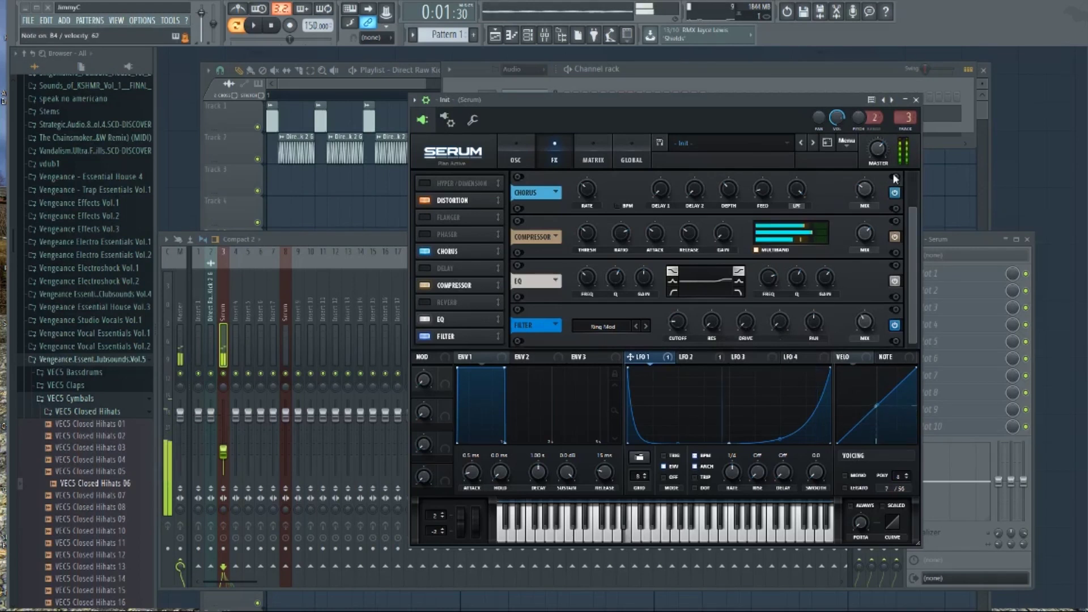
{"action": "left_click", "coordinate": [894, 326]}
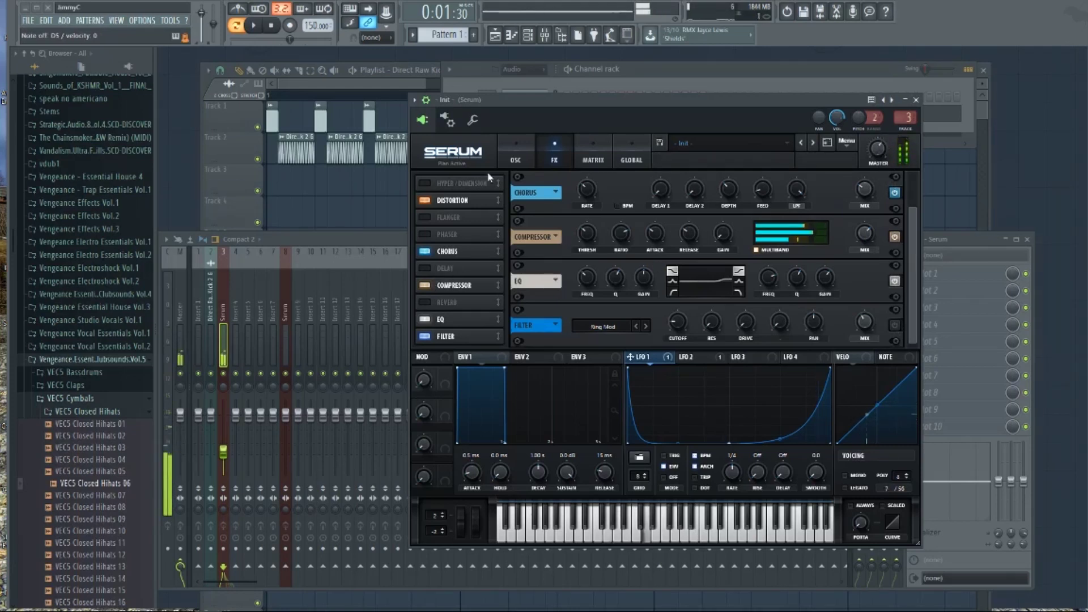
{"action": "left_click", "coordinate": [517, 148]}
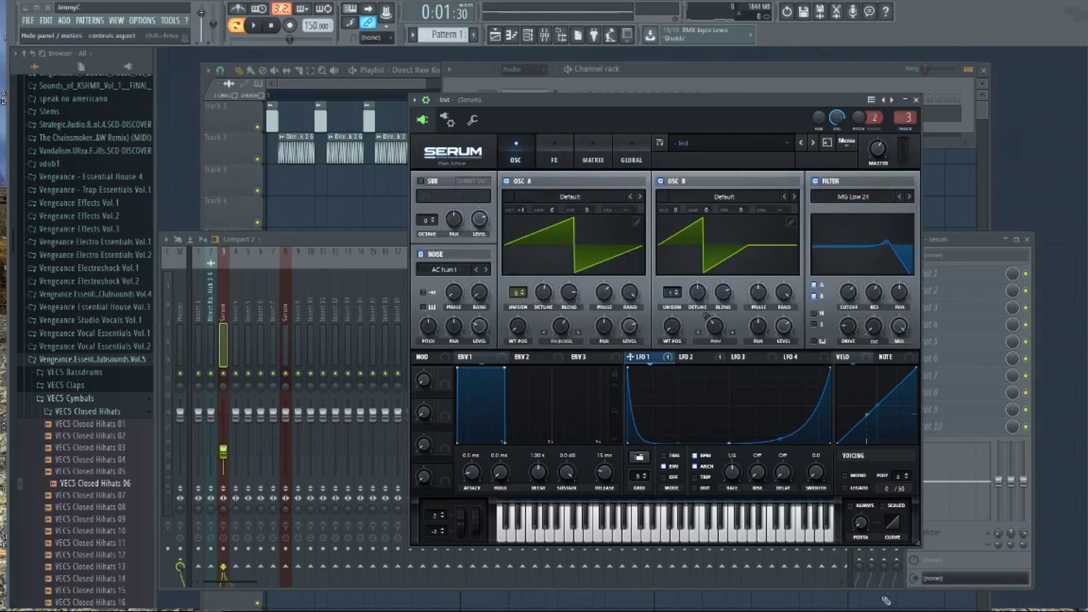
{"action": "mouse_move", "coordinate": [964, 602]}
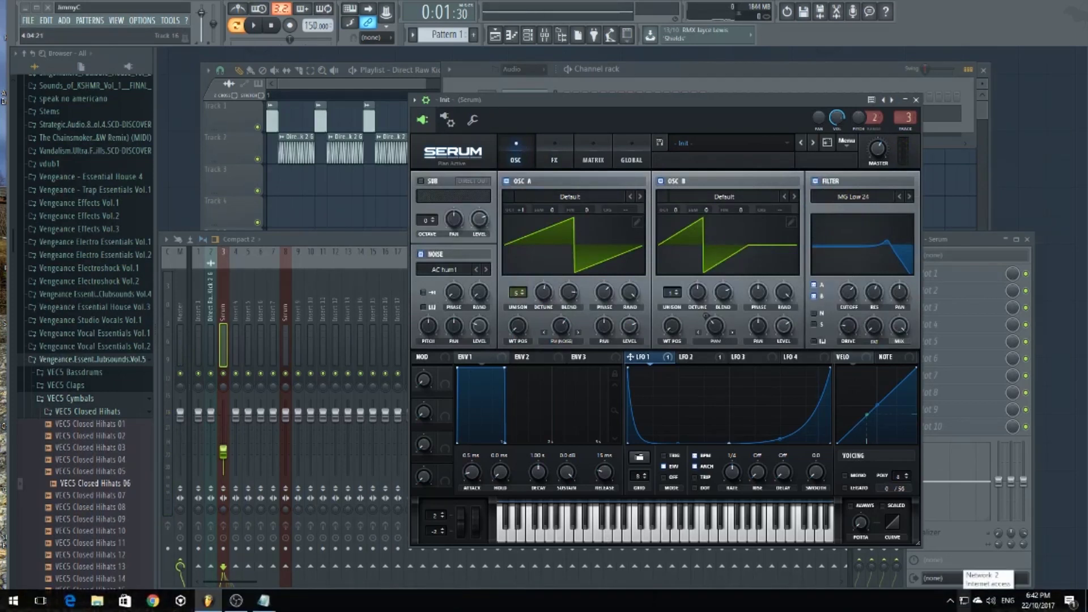